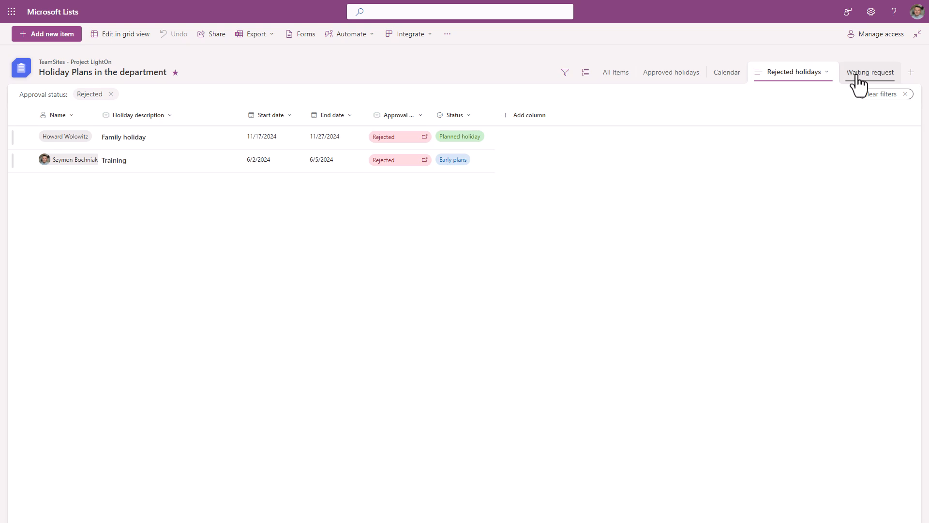
{"action": "left_click", "coordinate": [402, 137]}
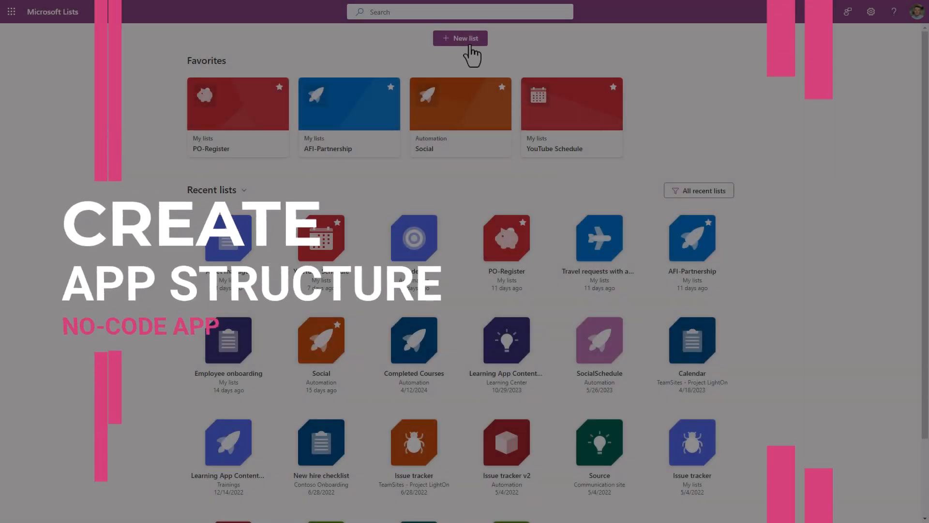
- Create a blank list named "Holiday Plans in the department" with a description, saved to TeamSites - Project LightOn and shown in site navigation
{"action": "left_click", "coordinate": [469, 46]}
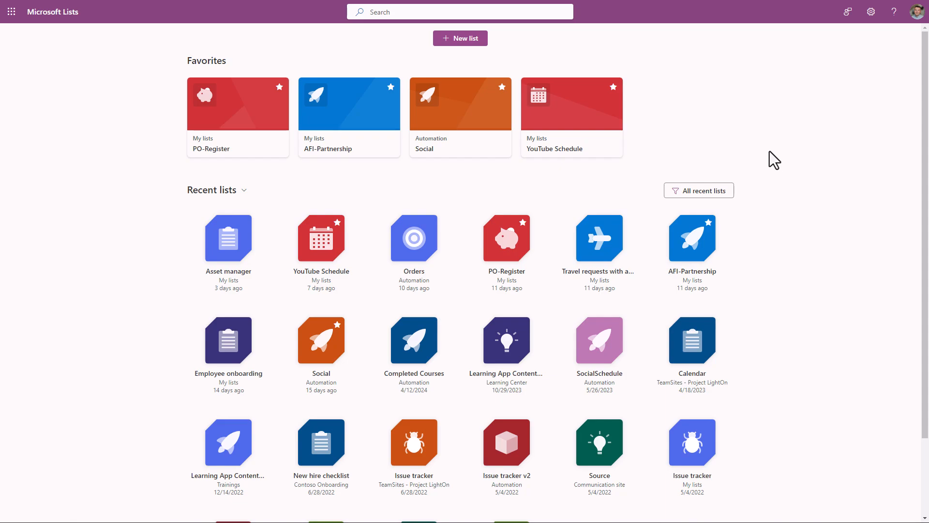
{"action": "left_click", "coordinate": [467, 45]}
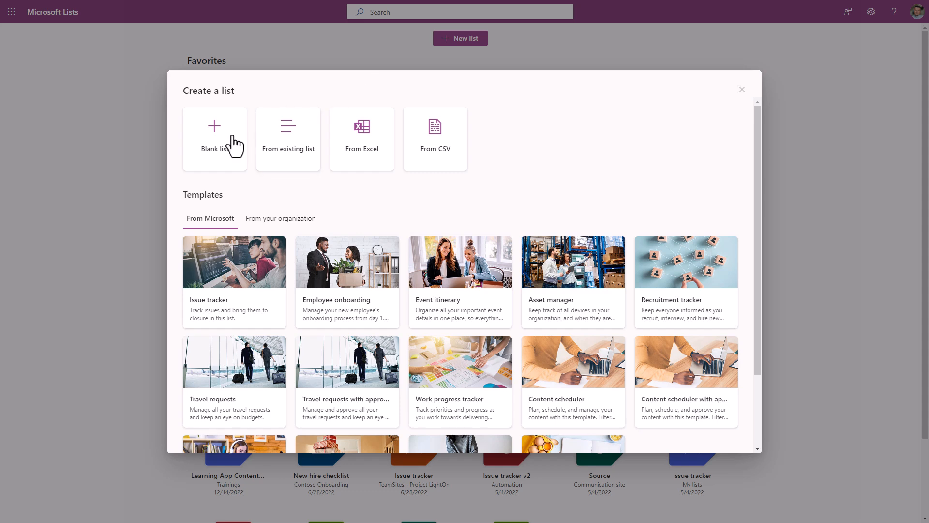
{"action": "left_click", "coordinate": [217, 150]}
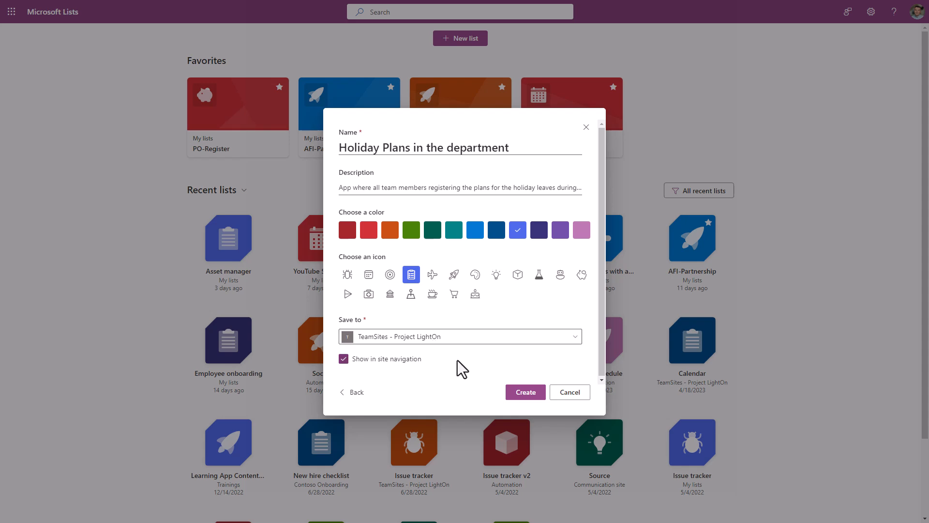
{"action": "left_click", "coordinate": [530, 393]}
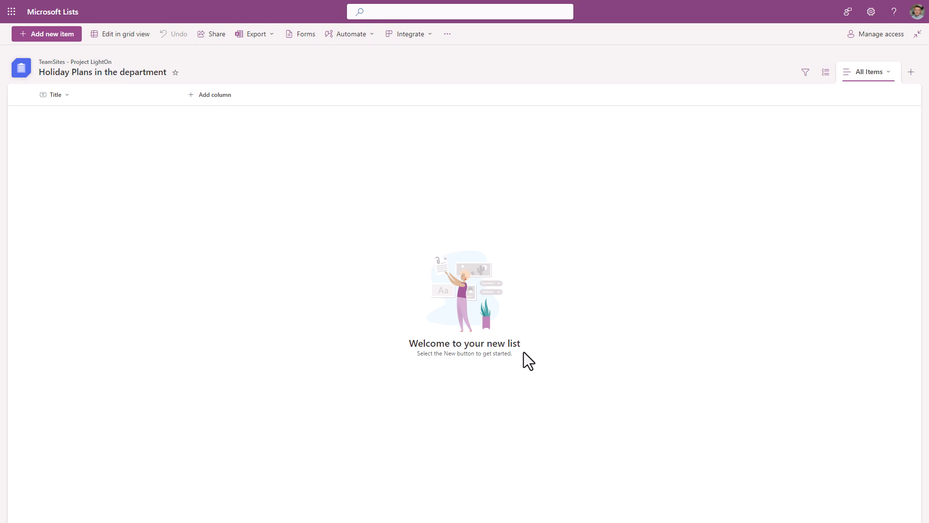
- Add a Person column called "Name" that shows profile photos and requires information
{"action": "left_click", "coordinate": [212, 110]}
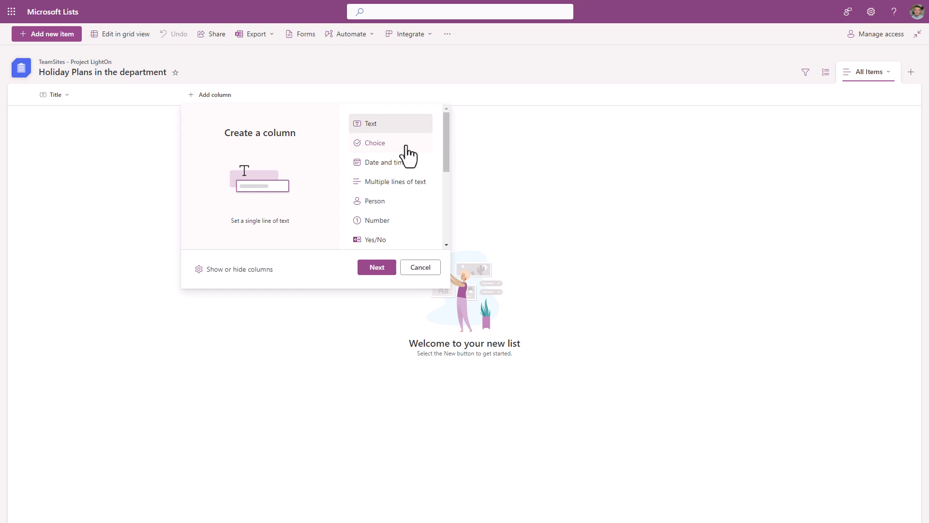
{"action": "left_click", "coordinate": [414, 214]}
{"action": "left_click", "coordinate": [380, 267]}
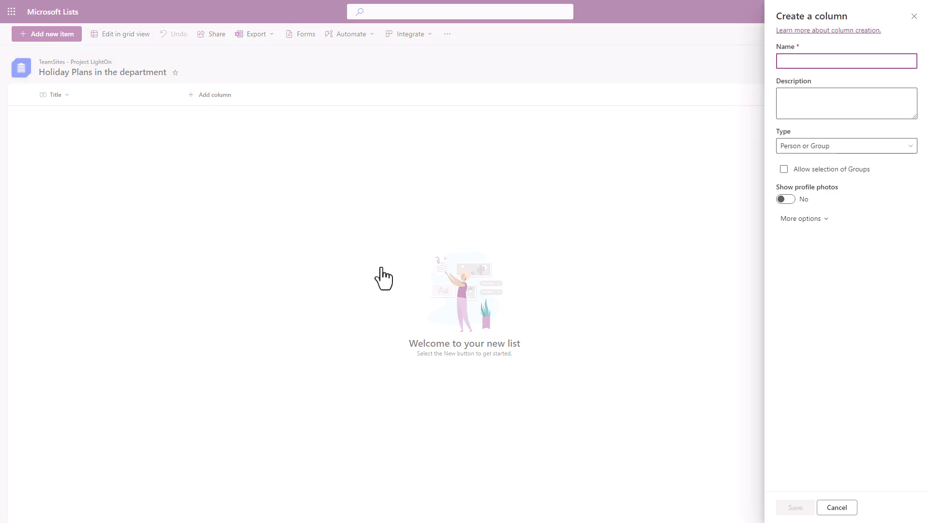
{"action": "type", "text": "Name"}
{"action": "left_click", "coordinate": [785, 200]}
{"action": "left_click", "coordinate": [823, 219]}
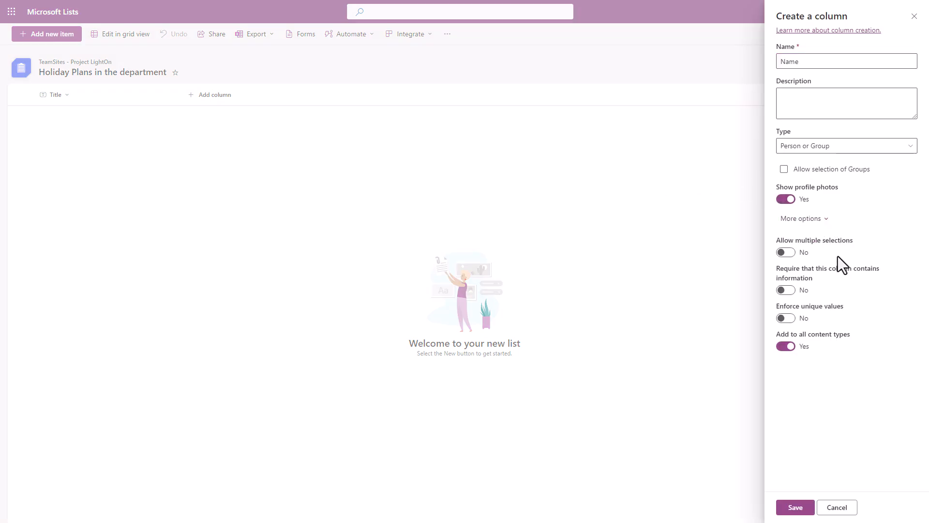
{"action": "left_click", "coordinate": [793, 292]}
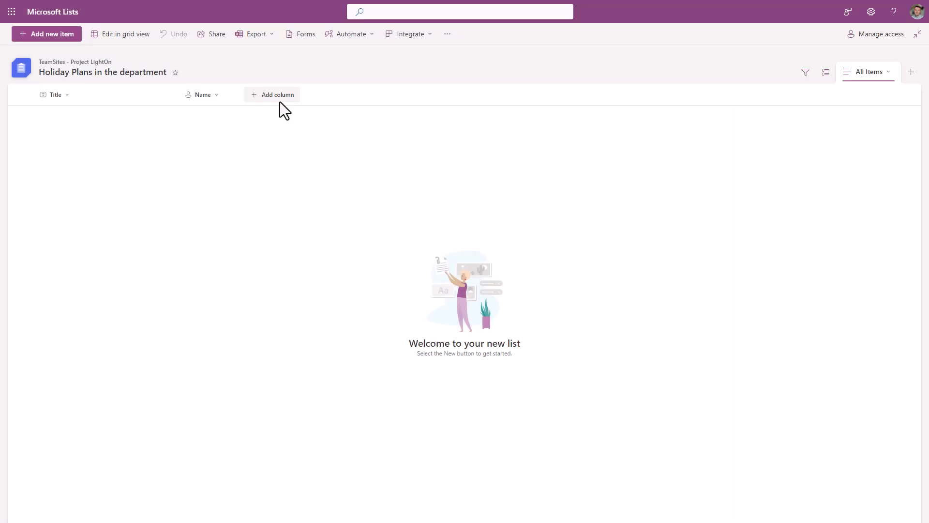
- Add two required date and time columns called "Start date" and "End date", without time or default value
{"action": "left_click", "coordinate": [280, 101]}
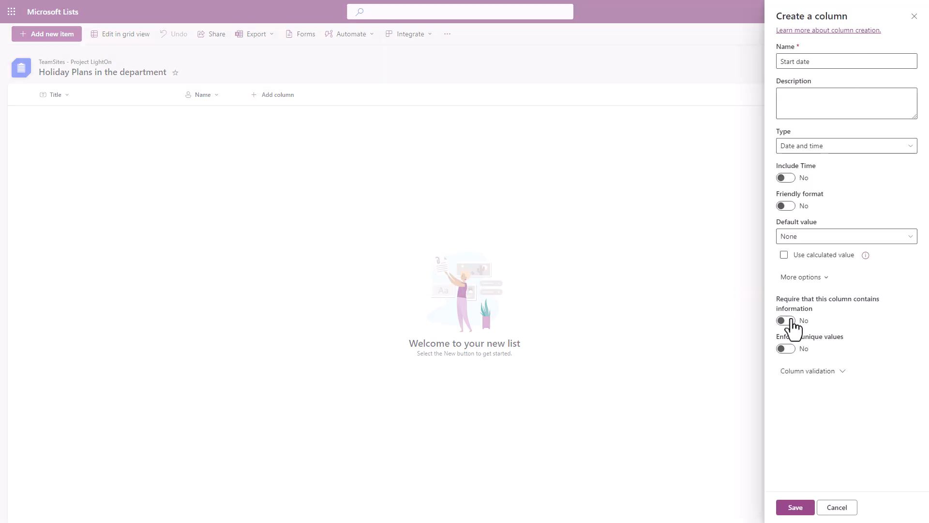
{"action": "left_click", "coordinate": [789, 321]}
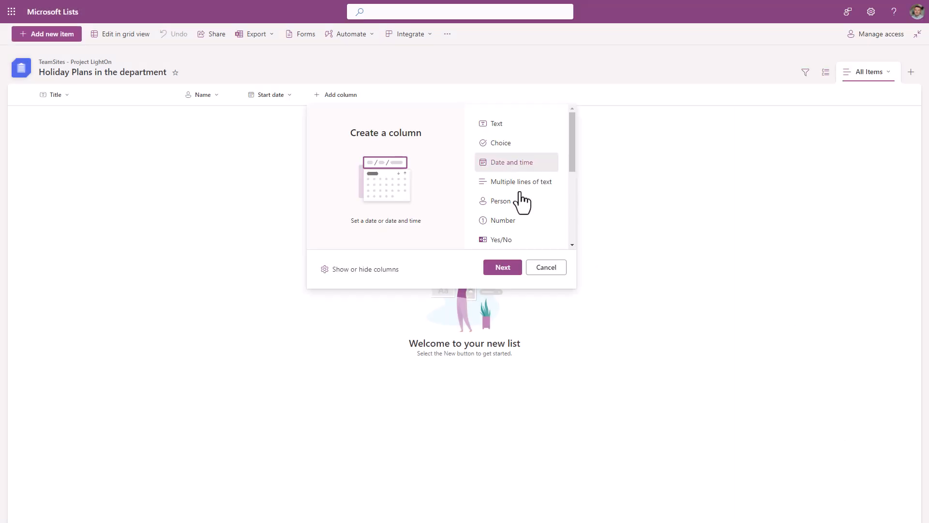
{"action": "left_click", "coordinate": [506, 267]}
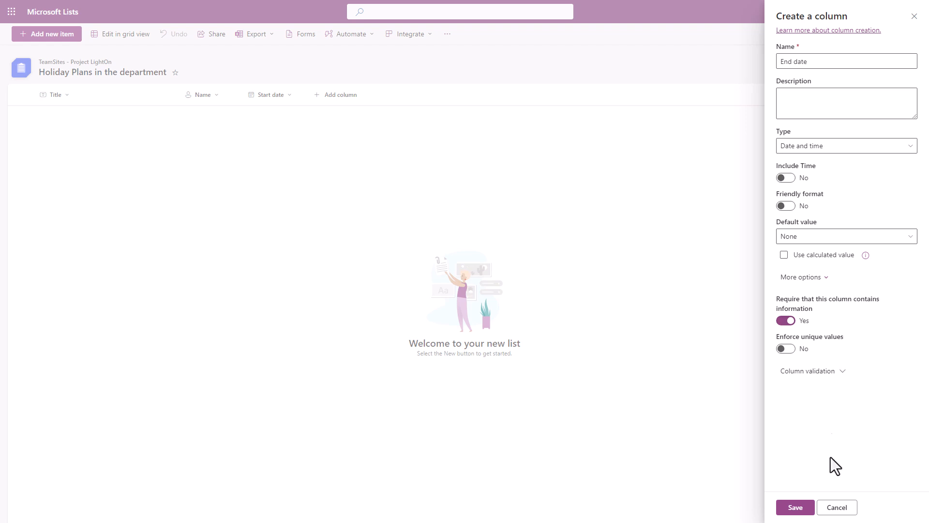
{"action": "left_click", "coordinate": [799, 506]}
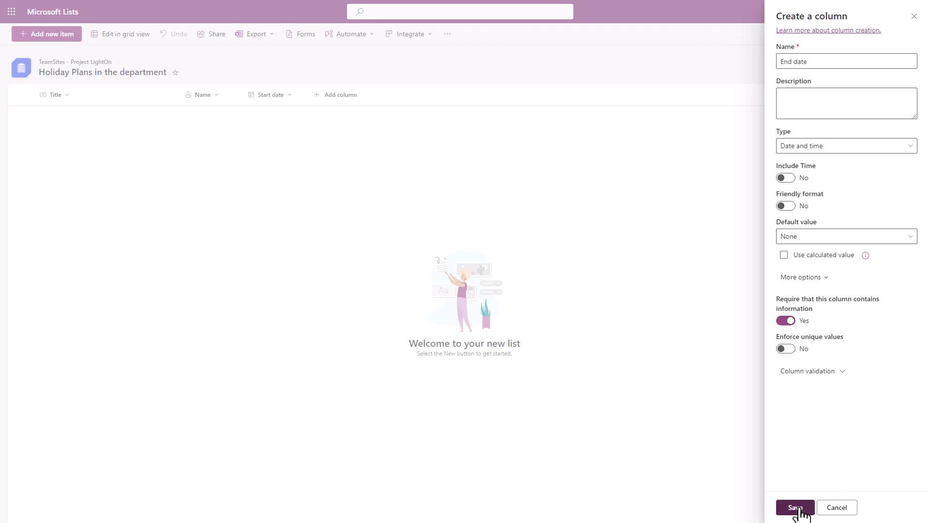
- Rename the Title column to "Holiday description"
{"action": "left_click", "coordinate": [78, 95]}
{"action": "mouse_move", "coordinate": [99, 188]}
{"action": "left_click", "coordinate": [156, 187]}
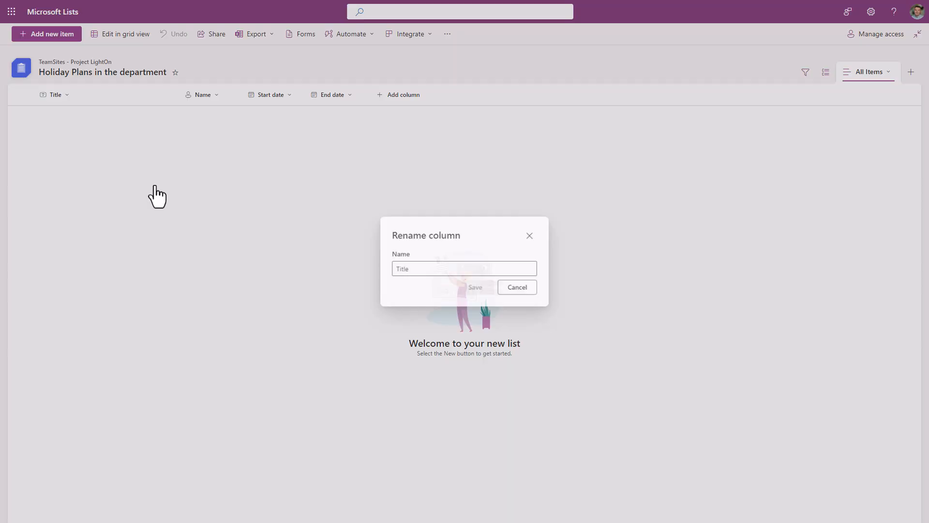
{"action": "type", "text": "Holiday"}
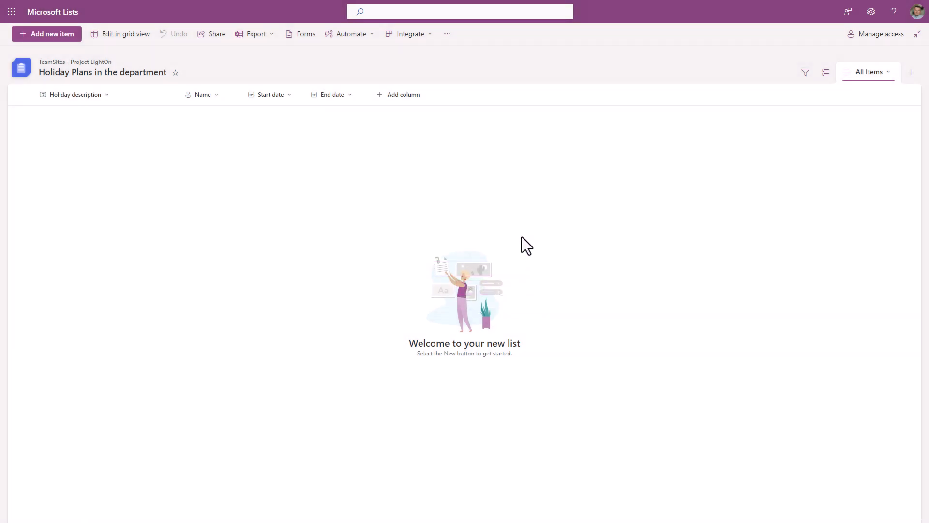
- Add a required Choice column called "Status" with the choices "Early plans" and "Planned holiday"
{"action": "left_click", "coordinate": [417, 96]}
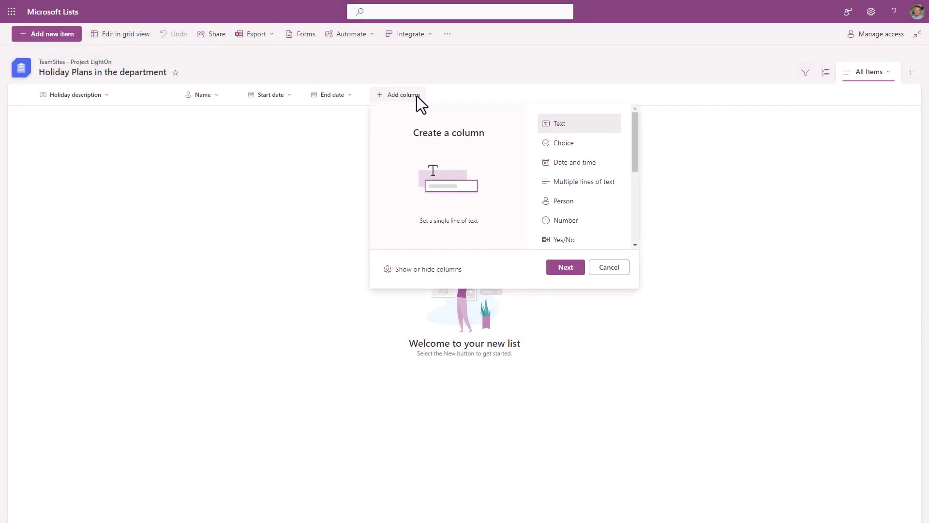
{"action": "left_click", "coordinate": [578, 144]}
{"action": "left_click", "coordinate": [579, 266]}
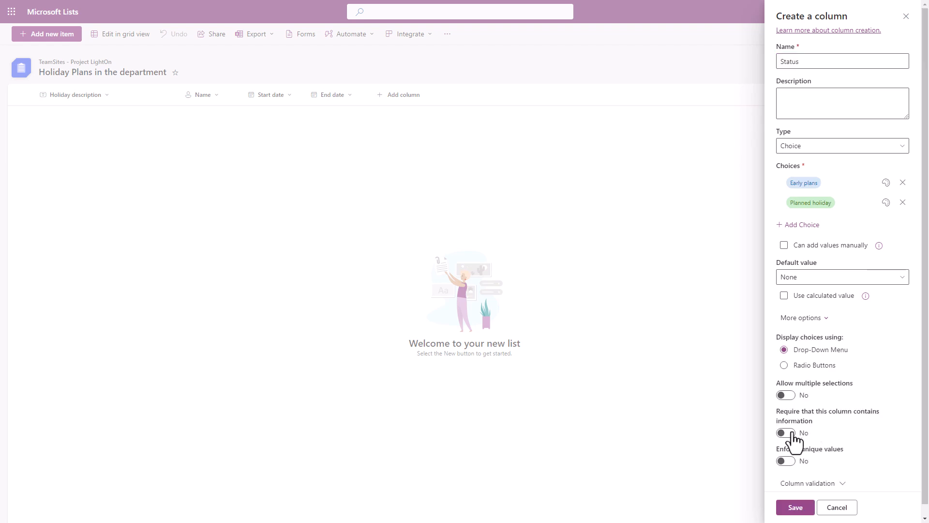
{"action": "left_click", "coordinate": [787, 434]}
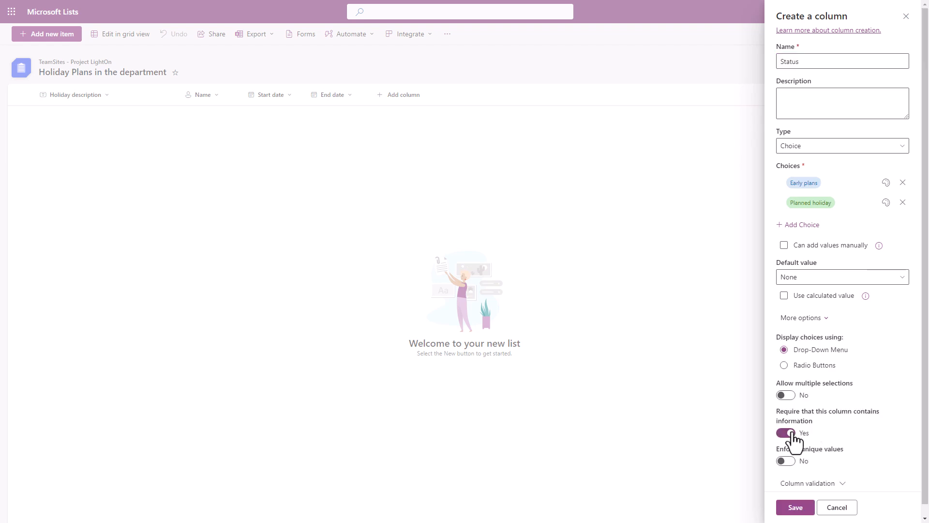
{"action": "left_click", "coordinate": [798, 508]}
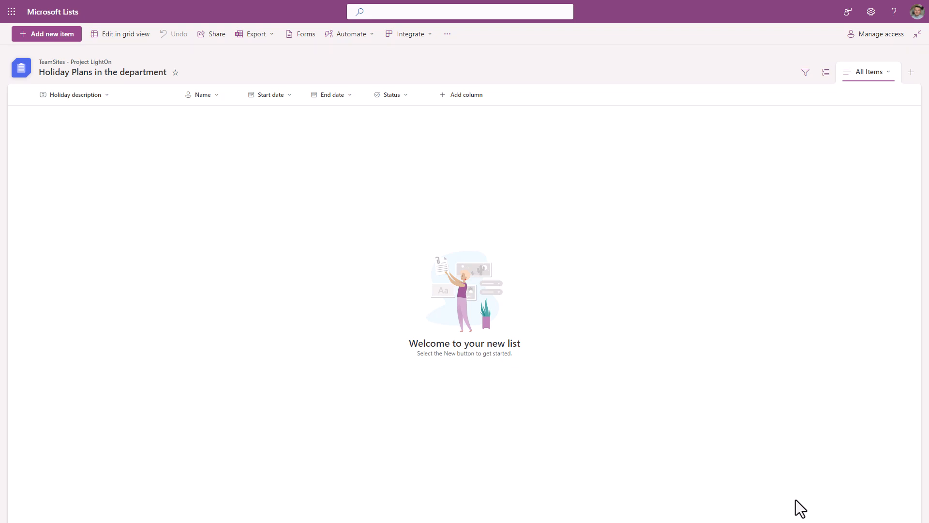
- Add a "Summer holiday" item with the employee's name, start date 6/16/2024, end date 6/22/2024 and status Early plans
{"action": "left_click", "coordinate": [58, 38]}
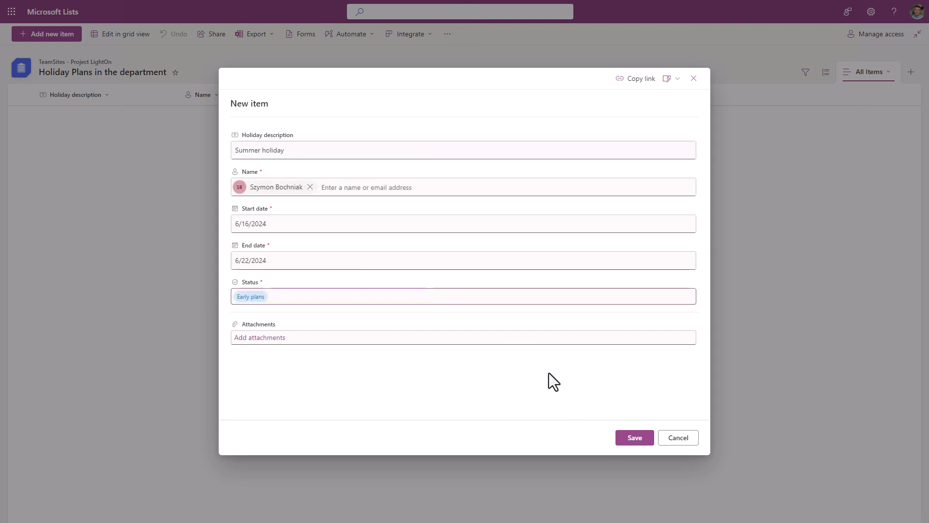
{"action": "left_click", "coordinate": [630, 437]}
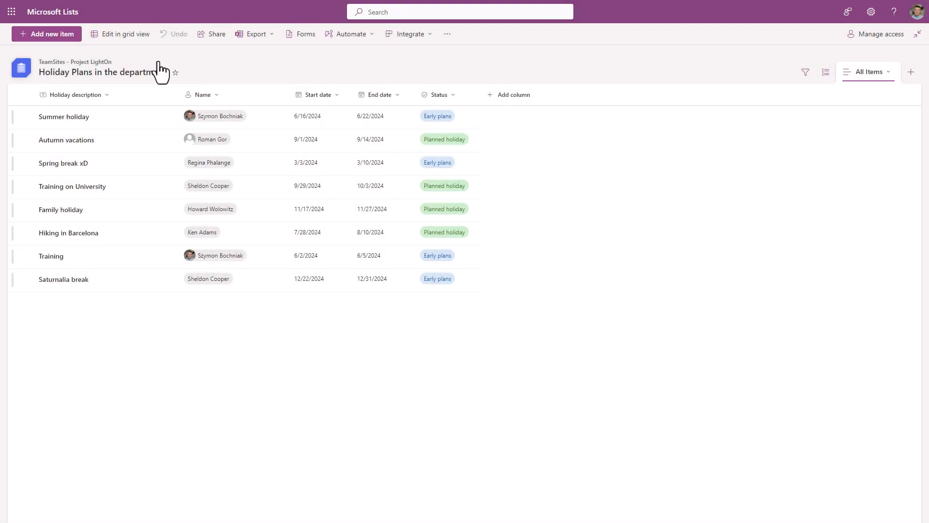
- Look at the blank entry form for a new item and close it without saving
{"action": "left_click", "coordinate": [57, 38]}
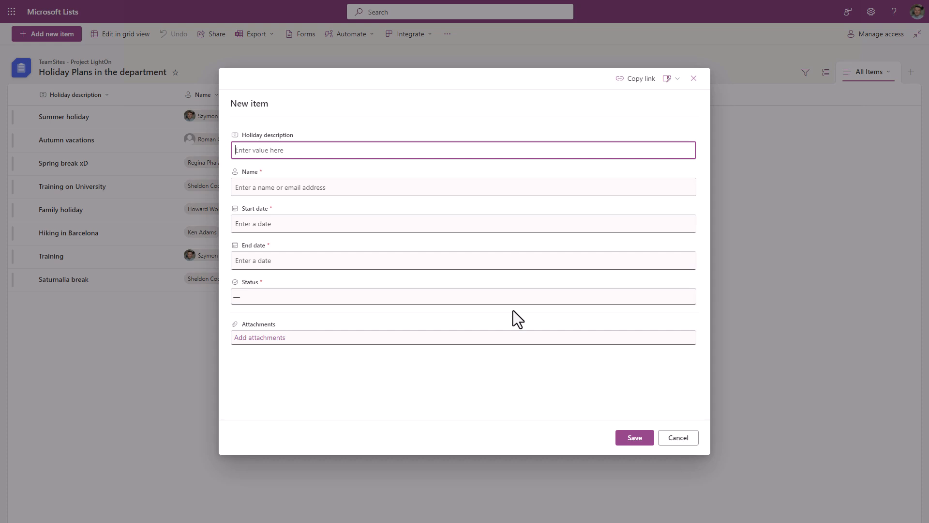
{"action": "left_click", "coordinate": [687, 442]}
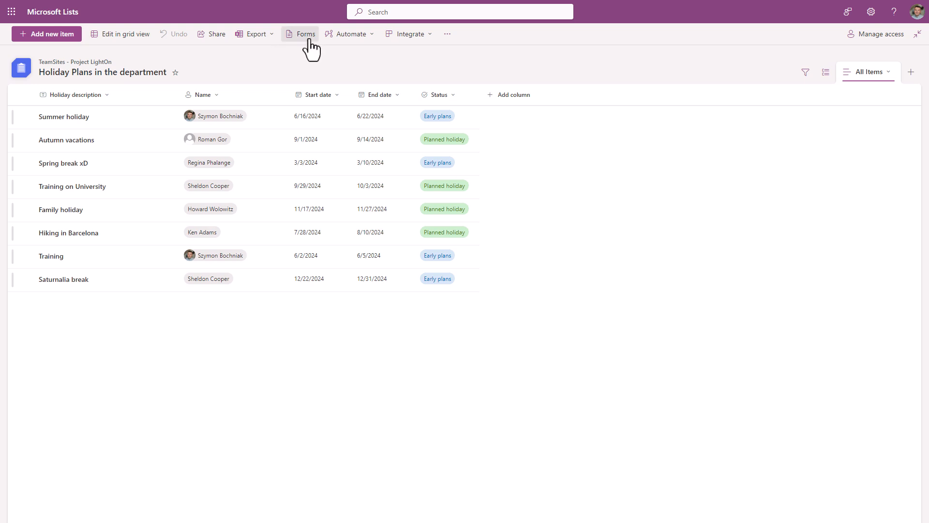
- Create a form titled "Register Your holiday plans" with the description "It will help to plan the holiday schedule for whole department and sync our holiday plans"
{"action": "left_click", "coordinate": [306, 34]}
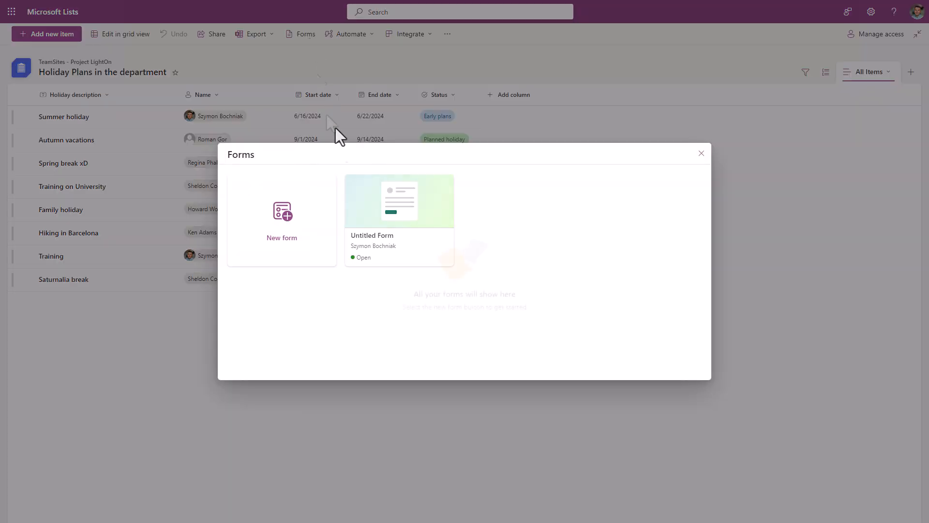
{"action": "left_click", "coordinate": [316, 248]}
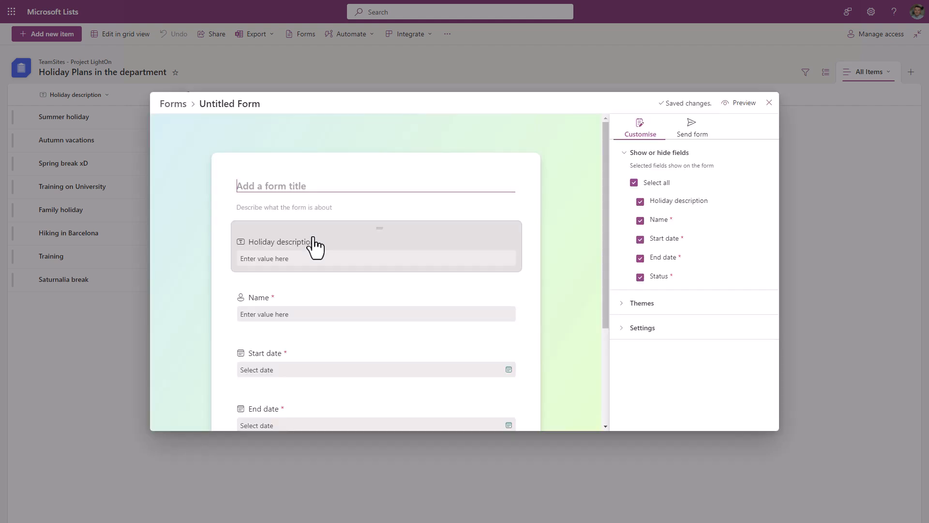
{"action": "scroll", "coordinate": [466, 194], "scroll_direction": "down", "scroll_amount": 3}
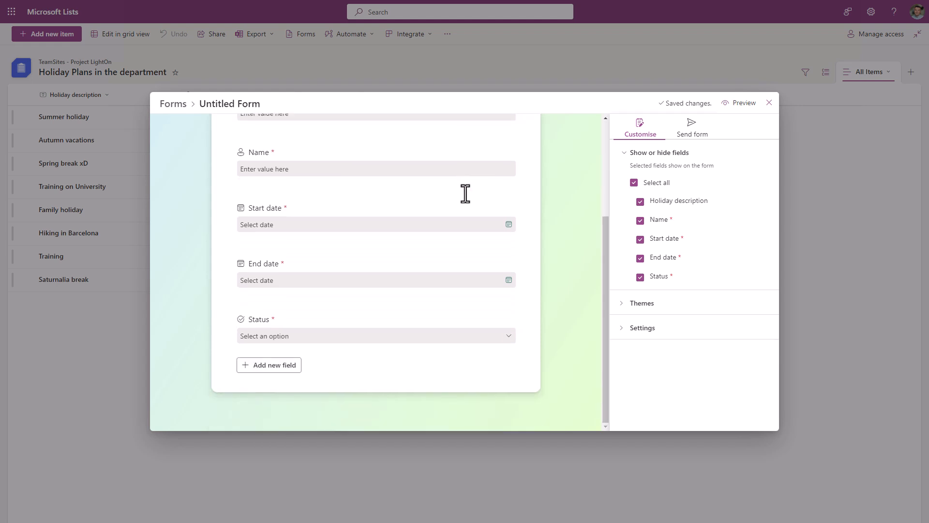
{"action": "scroll", "coordinate": [466, 194], "scroll_direction": "up", "scroll_amount": 3}
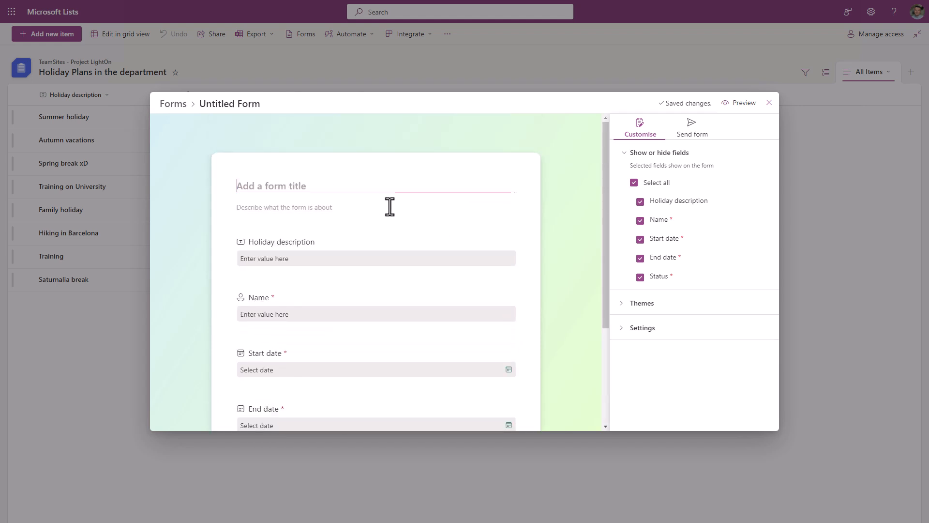
{"action": "left_click", "coordinate": [382, 184]}
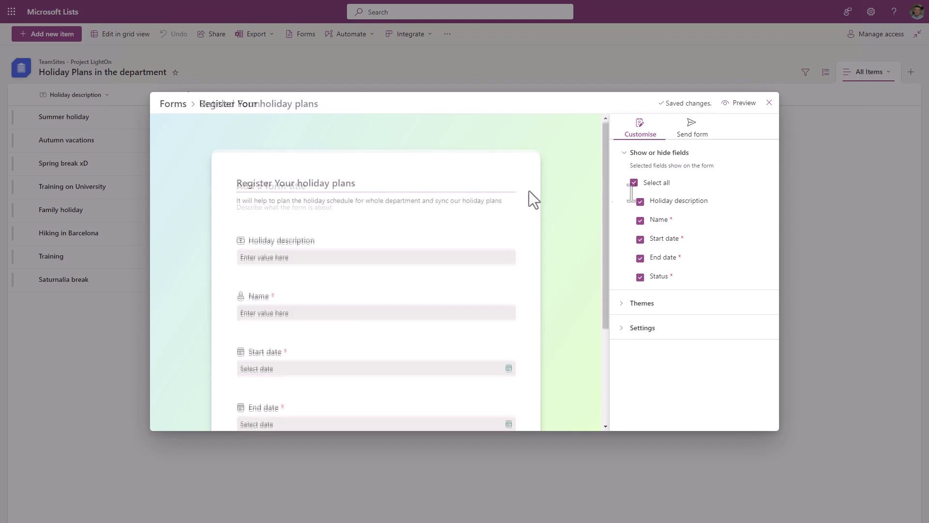
- Move the form's Name field above the Holiday description field
{"action": "scroll", "coordinate": [530, 191], "scroll_direction": "down", "scroll_amount": 1}
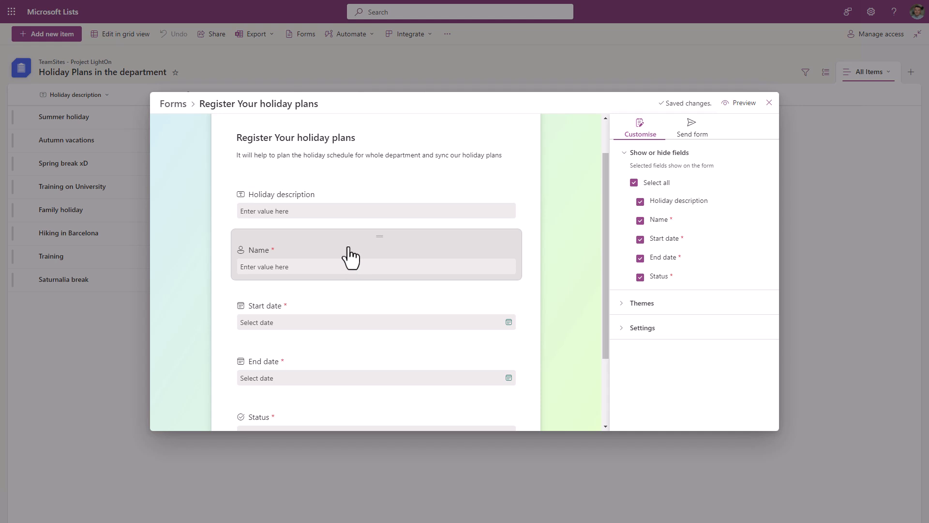
{"action": "scroll", "coordinate": [349, 261], "scroll_direction": "down", "scroll_amount": 1}
{"action": "scroll", "coordinate": [350, 257], "scroll_direction": "up", "scroll_amount": 2}
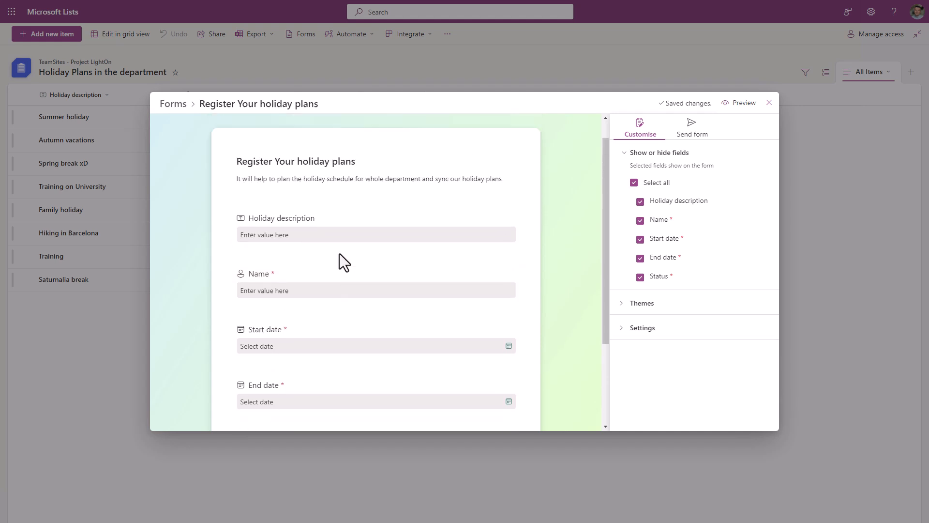
{"action": "left_click_drag", "start_coordinate": [297, 306], "coordinate": [304, 229]}
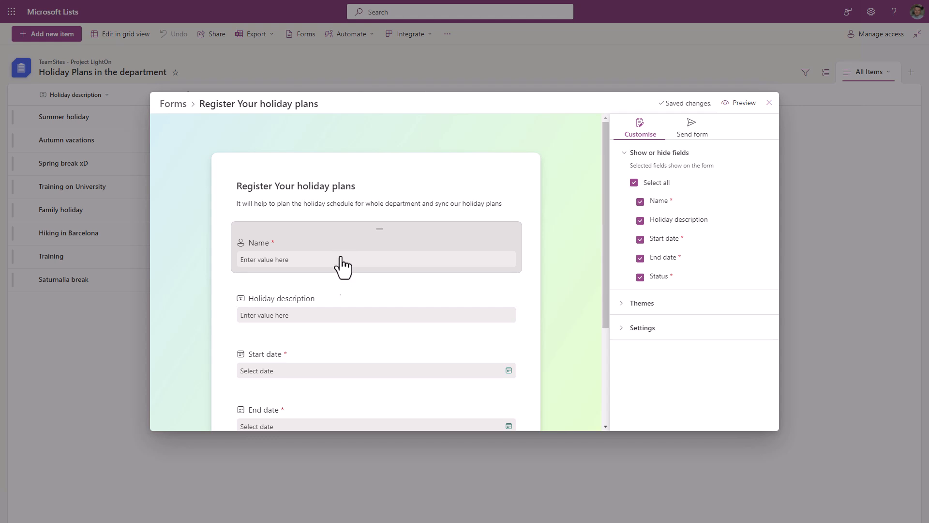
- Examine the editing options of the form's End date, Name and Start date fields
{"action": "scroll", "coordinate": [338, 309], "scroll_direction": "down", "scroll_amount": 3}
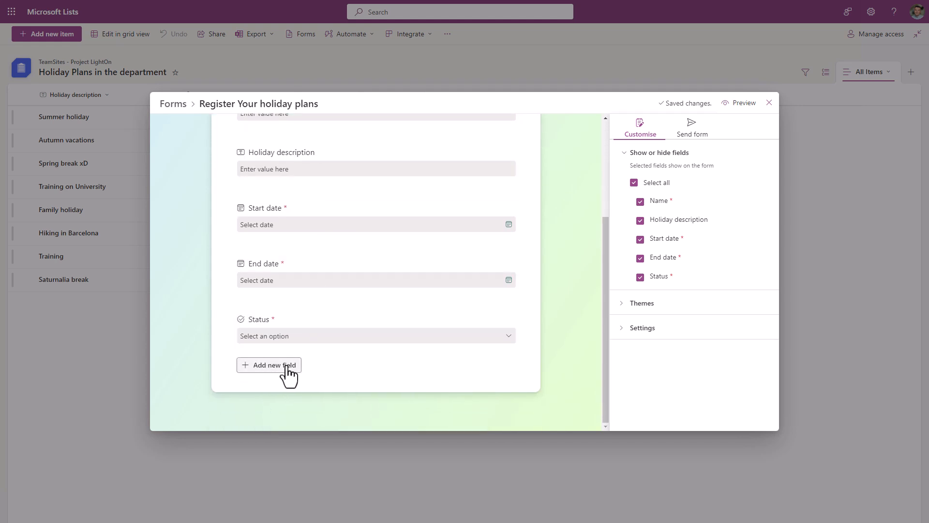
{"action": "left_click", "coordinate": [360, 272]}
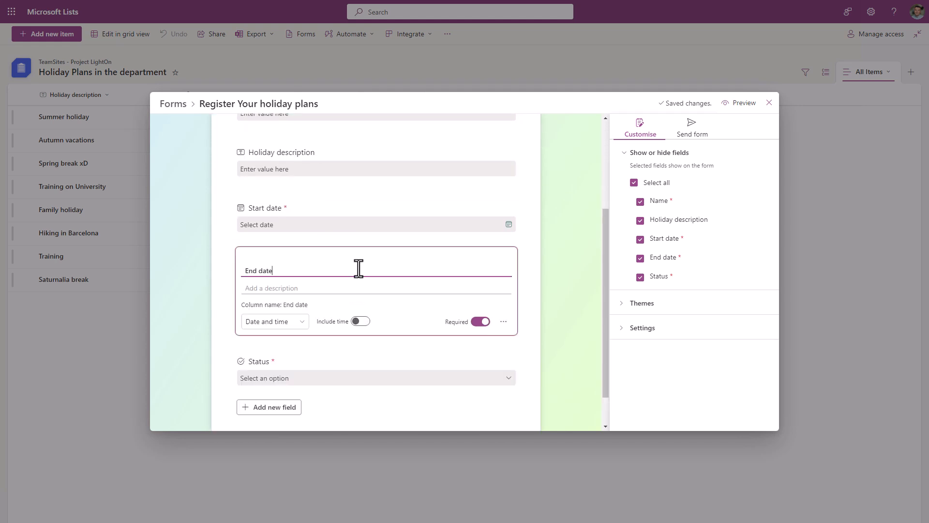
{"action": "scroll", "coordinate": [358, 269], "scroll_direction": "up", "scroll_amount": 2}
{"action": "left_click", "coordinate": [349, 270]}
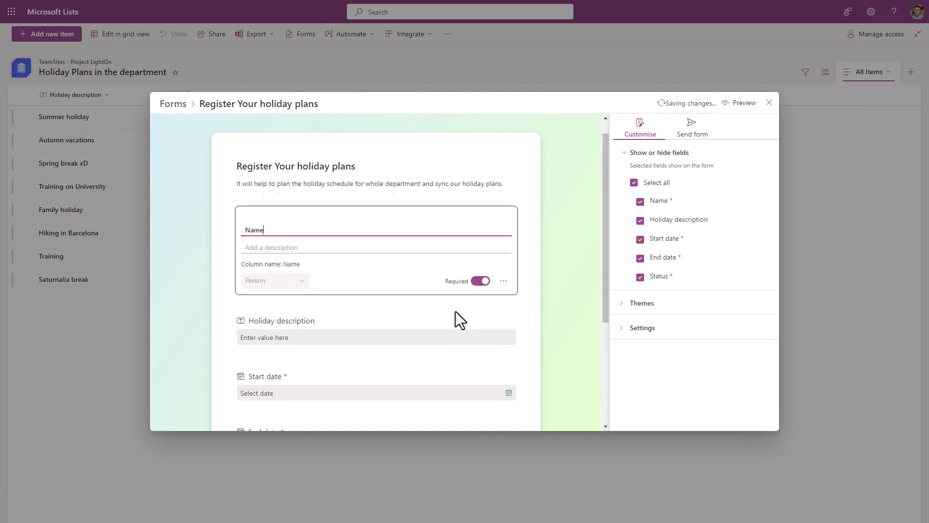
{"action": "scroll", "coordinate": [457, 313], "scroll_direction": "down", "scroll_amount": 1}
{"action": "left_click", "coordinate": [418, 290]}
{"action": "left_click", "coordinate": [362, 330]}
{"action": "scroll", "coordinate": [363, 337], "scroll_direction": "down", "scroll_amount": 2}
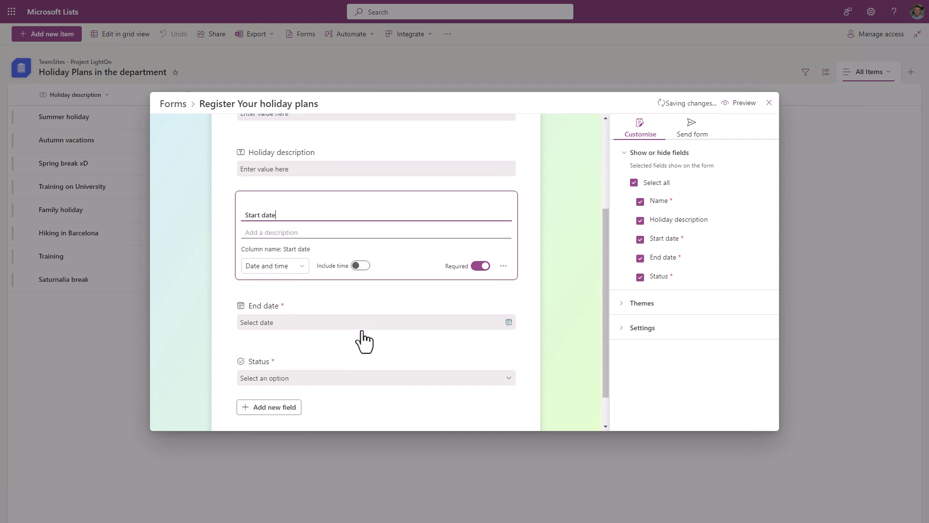
- Style the form with a custom theme using the lavender-to-mint gradient background and the dark blue theme color
{"action": "left_click", "coordinate": [372, 318]}
{"action": "scroll", "coordinate": [371, 318], "scroll_direction": "down", "scroll_amount": 1}
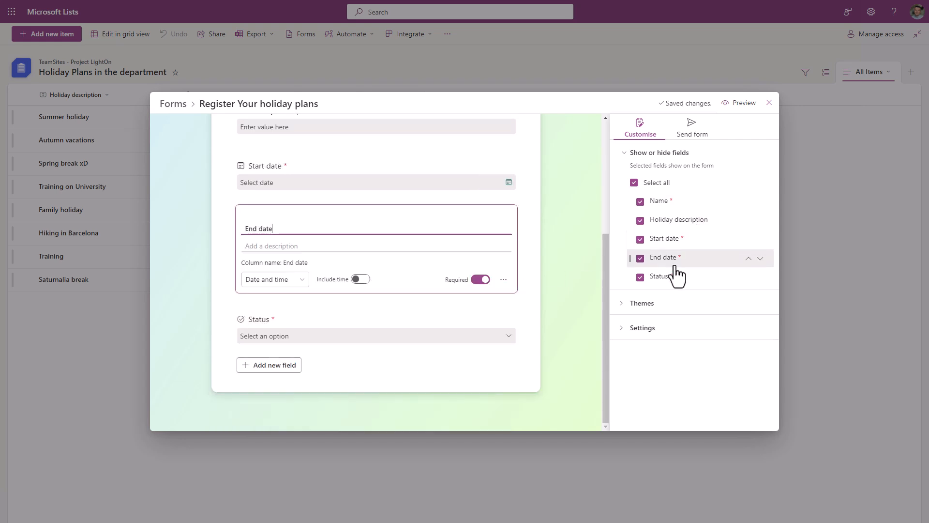
{"action": "left_click", "coordinate": [682, 305]}
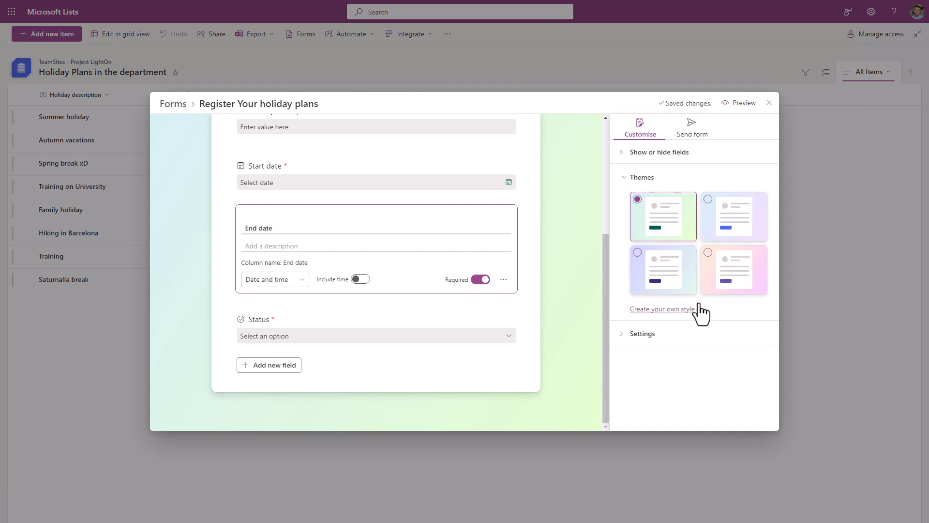
{"action": "scroll", "coordinate": [540, 303], "scroll_direction": "up", "scroll_amount": 3}
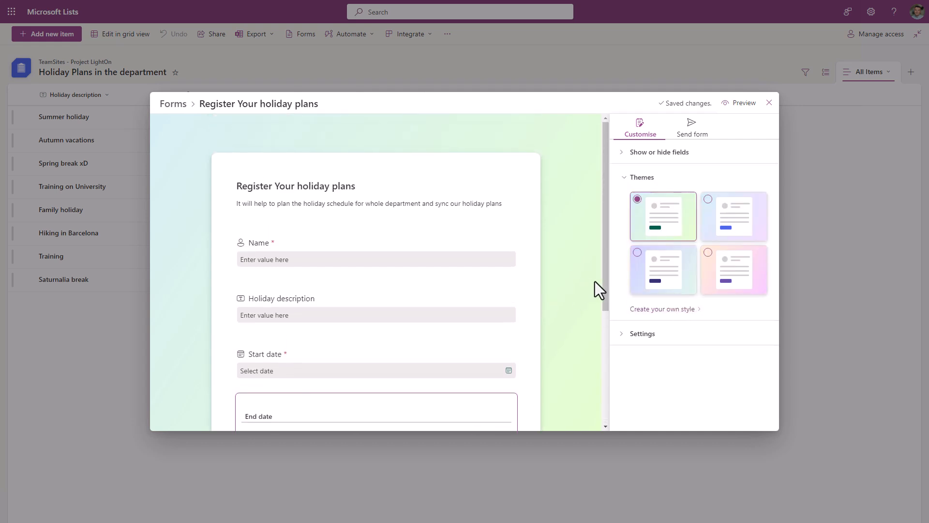
{"action": "left_click", "coordinate": [714, 223]}
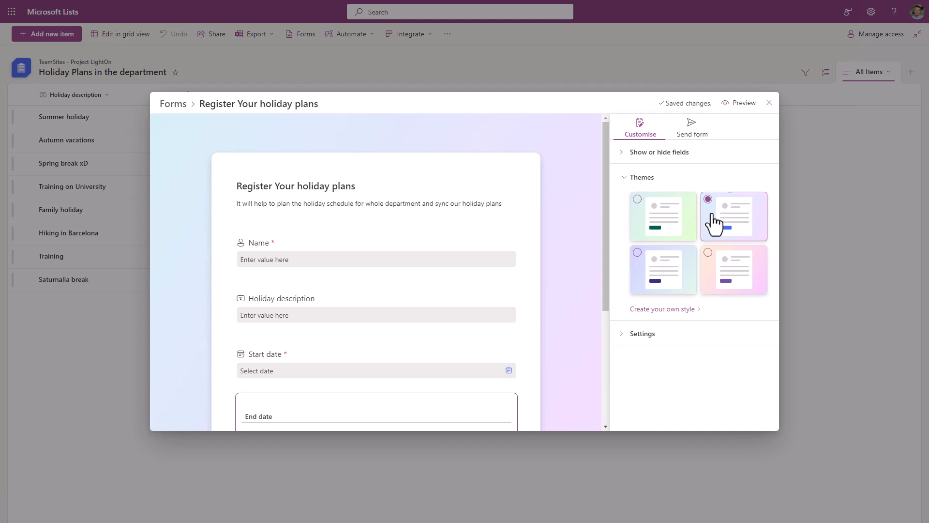
{"action": "left_click", "coordinate": [692, 310]}
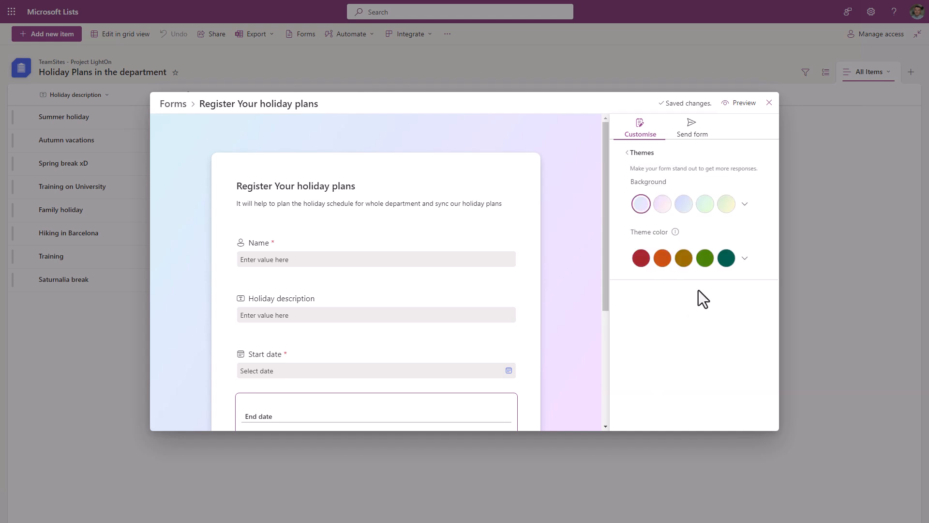
{"action": "left_click", "coordinate": [745, 259]}
{"action": "left_click", "coordinate": [663, 279]}
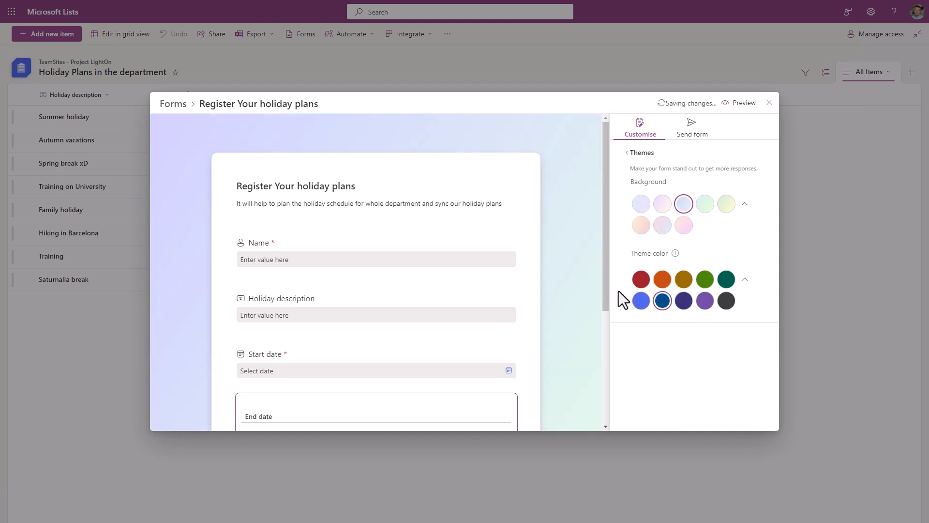
{"action": "left_click", "coordinate": [632, 153]}
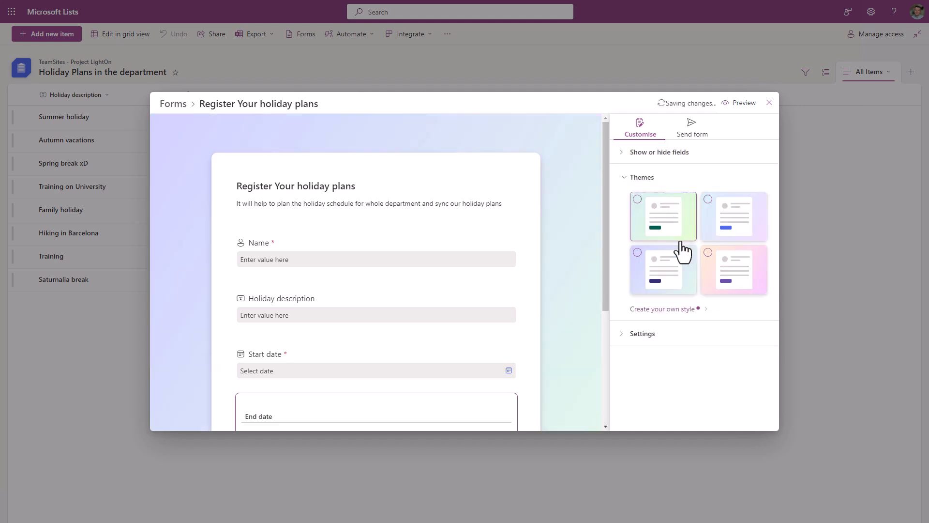
- Add "In the next step, your request will be approved." to the form's confirmation message, then check the sending options and preview the form
{"action": "left_click", "coordinate": [656, 334]}
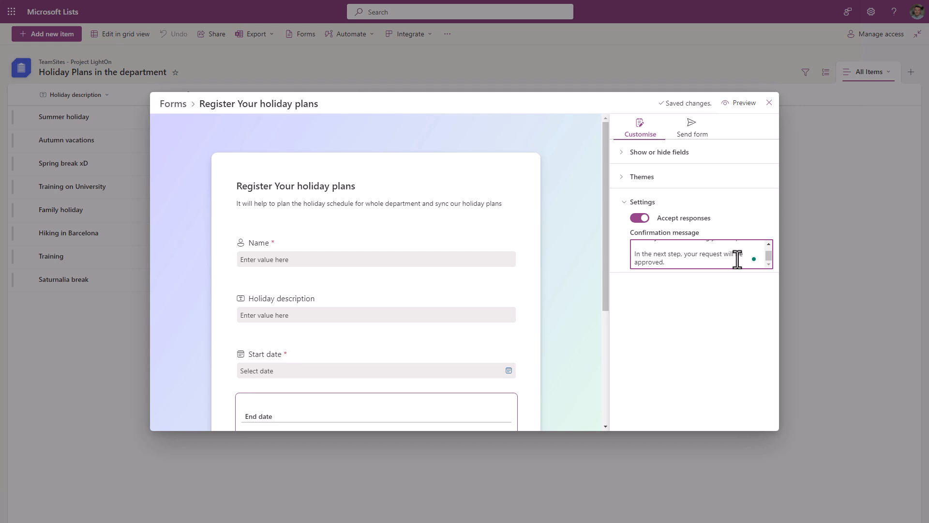
{"action": "left_click", "coordinate": [692, 127]}
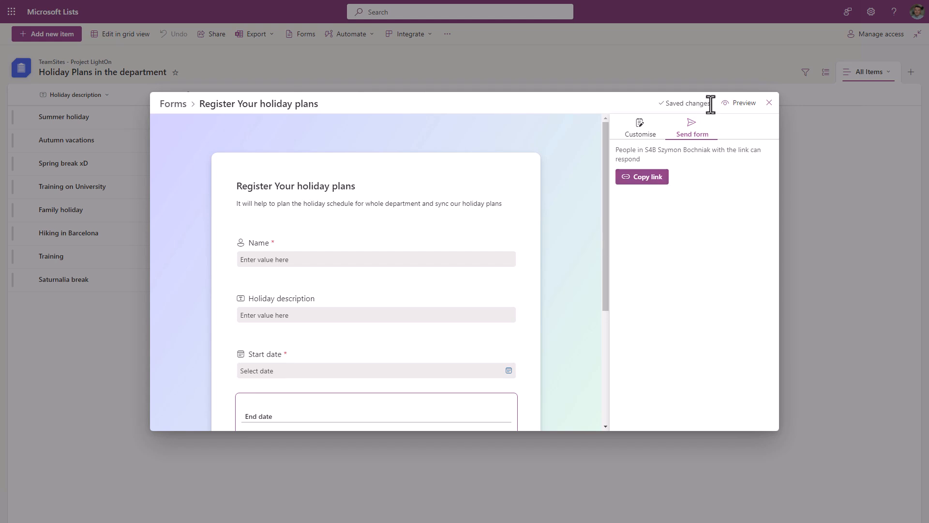
{"action": "left_click_drag", "start_coordinate": [710, 104], "coordinate": [666, 106]}
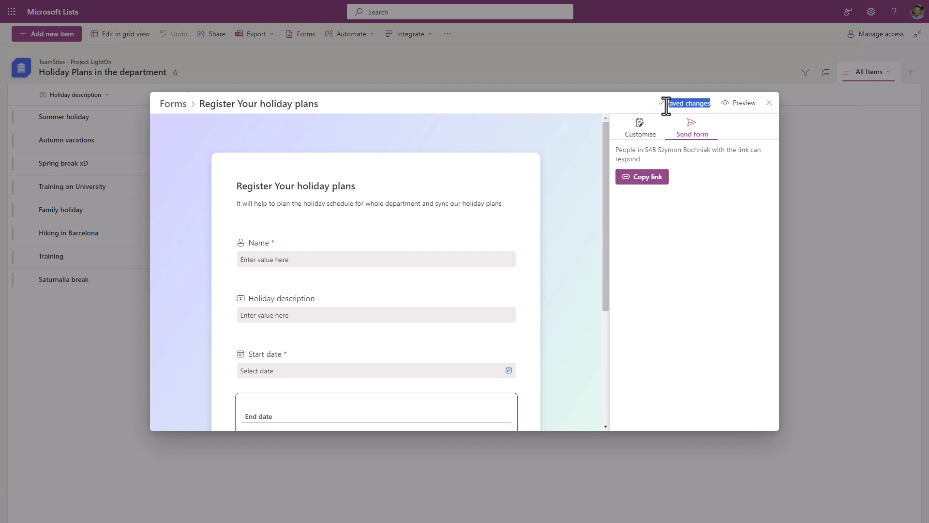
{"action": "left_click", "coordinate": [741, 107]}
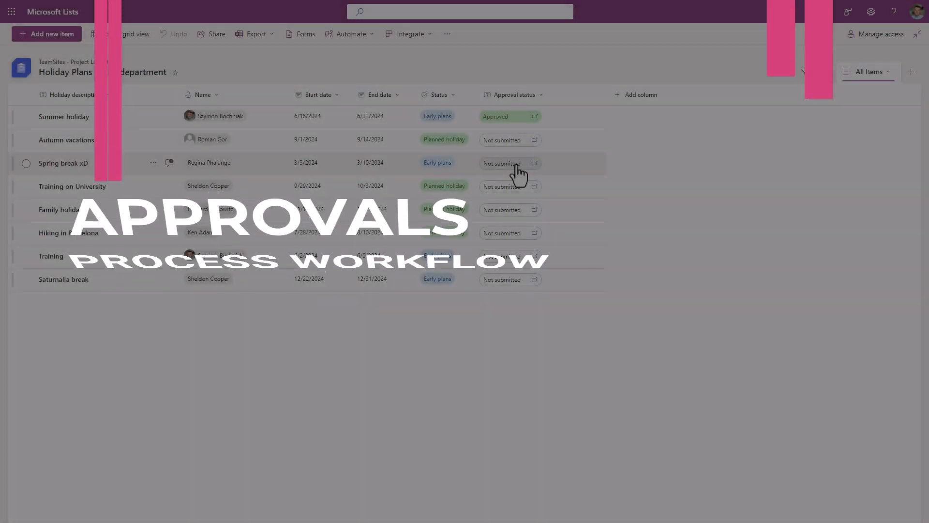
- Submit an approval request for the "Spring break xD" item to the suggested approver
{"action": "left_click", "coordinate": [516, 166]}
{"action": "left_click", "coordinate": [448, 244]}
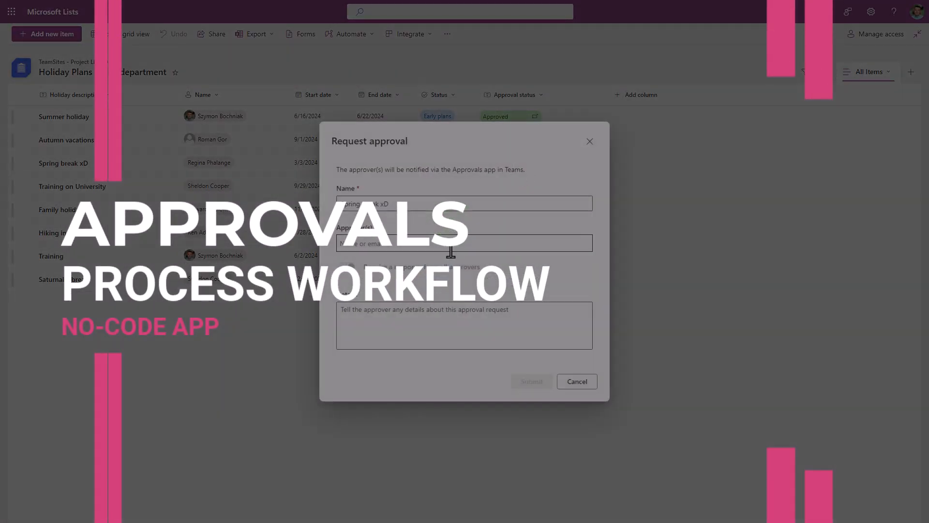
{"action": "left_click", "coordinate": [446, 271]}
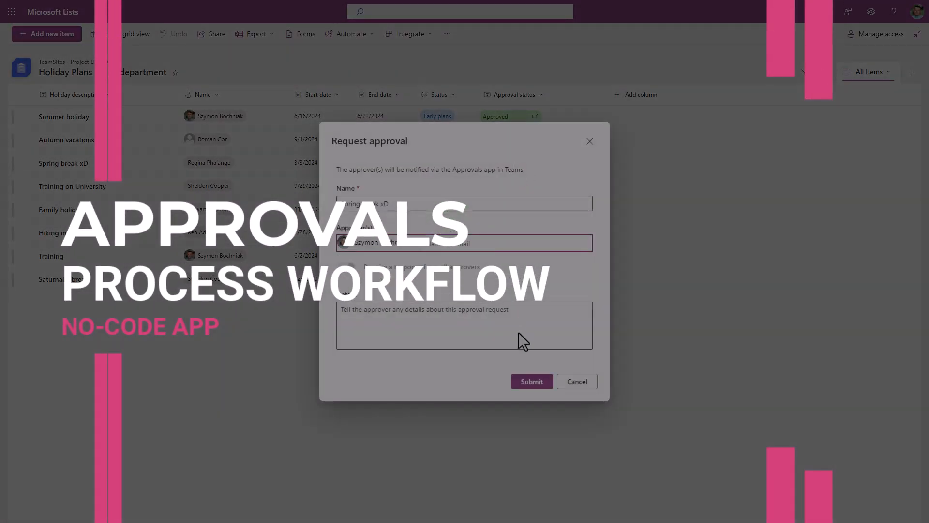
{"action": "left_click", "coordinate": [532, 381]}
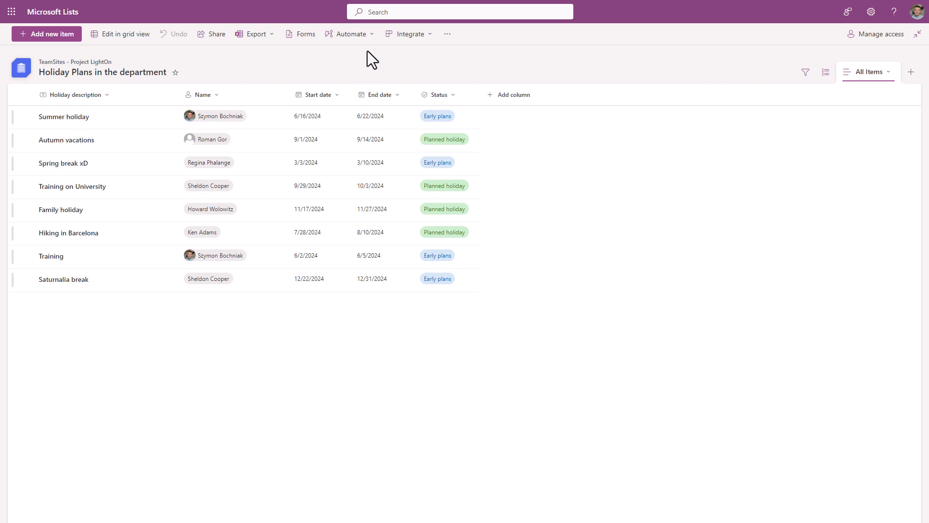
- Enable approvals for the holiday list and widen the Approval status column to show its full heading
{"action": "left_click", "coordinate": [357, 39]}
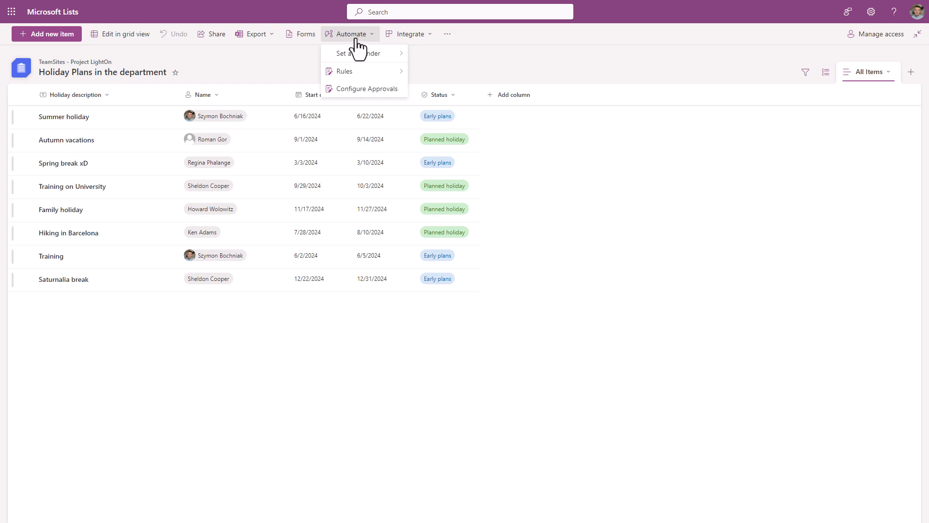
{"action": "left_click", "coordinate": [381, 89]}
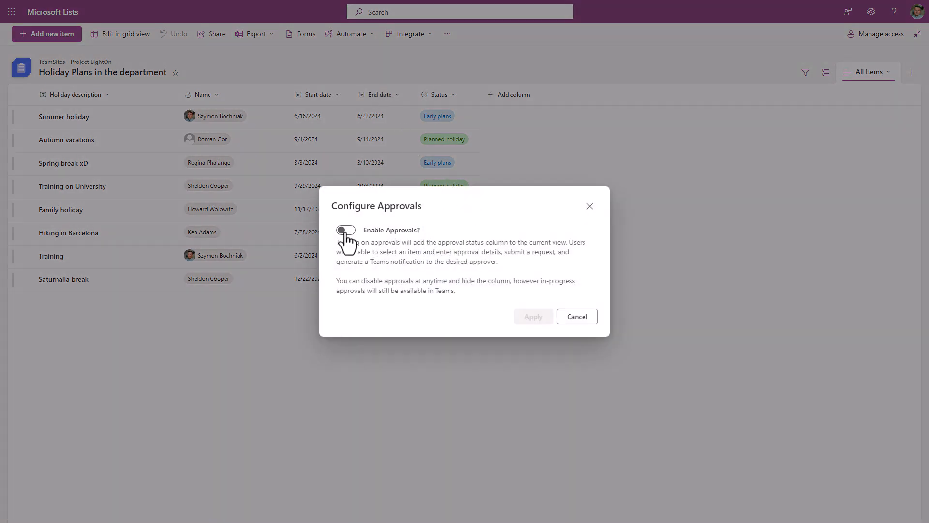
{"action": "left_click", "coordinate": [346, 231]}
{"action": "left_click", "coordinate": [532, 319]}
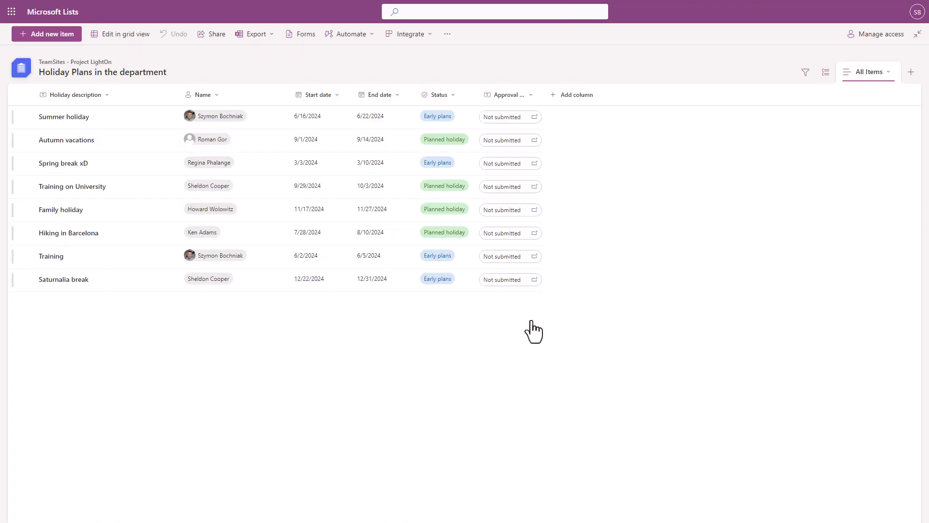
{"action": "left_click_drag", "start_coordinate": [545, 94], "coordinate": [604, 96]}
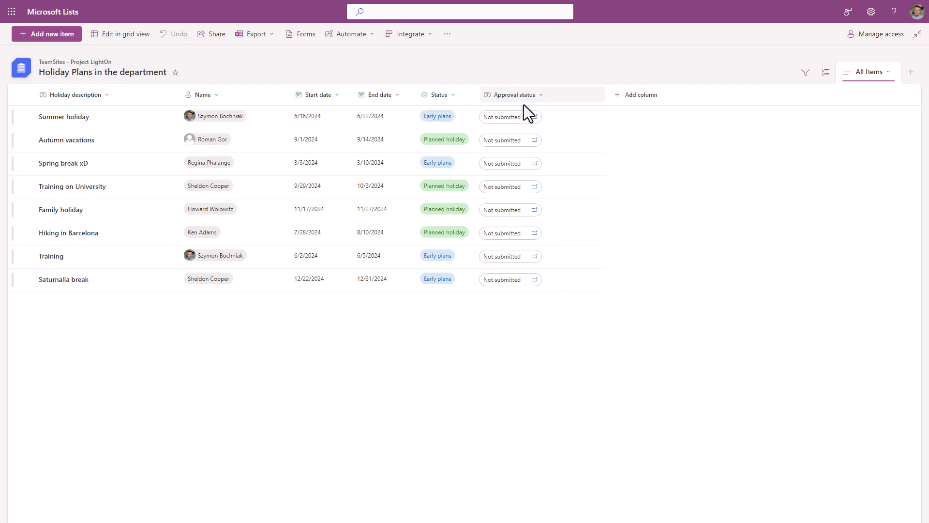
- Submit an approval request for "Summer holiday" with an approver and the details "Please confirm my holiday plans :) Thanks!"
{"action": "left_click", "coordinate": [524, 130]}
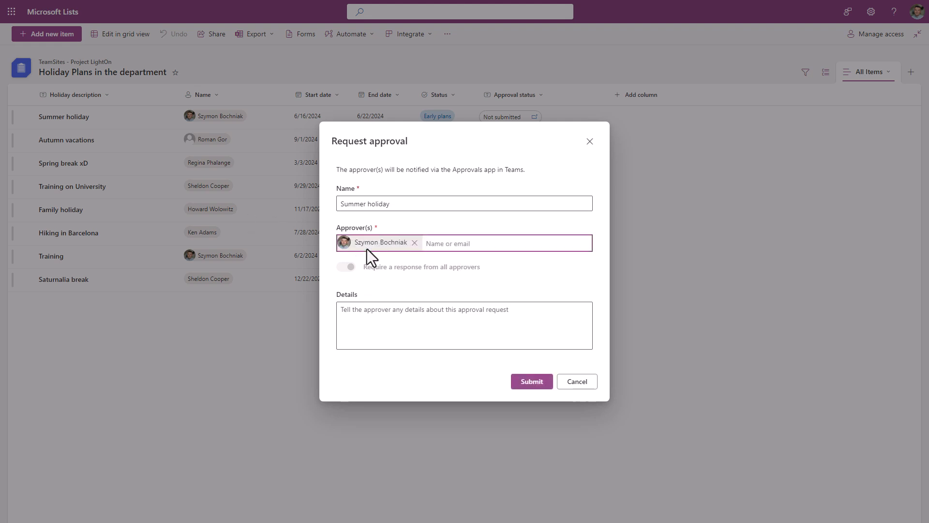
{"action": "left_click", "coordinate": [425, 326]}
{"action": "type", "text": "Please confirm my holiday plans :) Thanks!"}
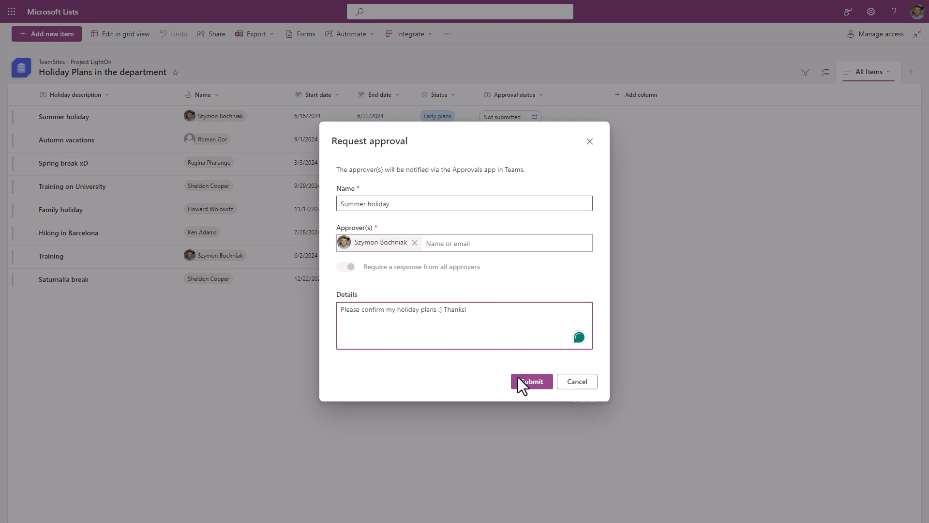
{"action": "left_click", "coordinate": [528, 385]}
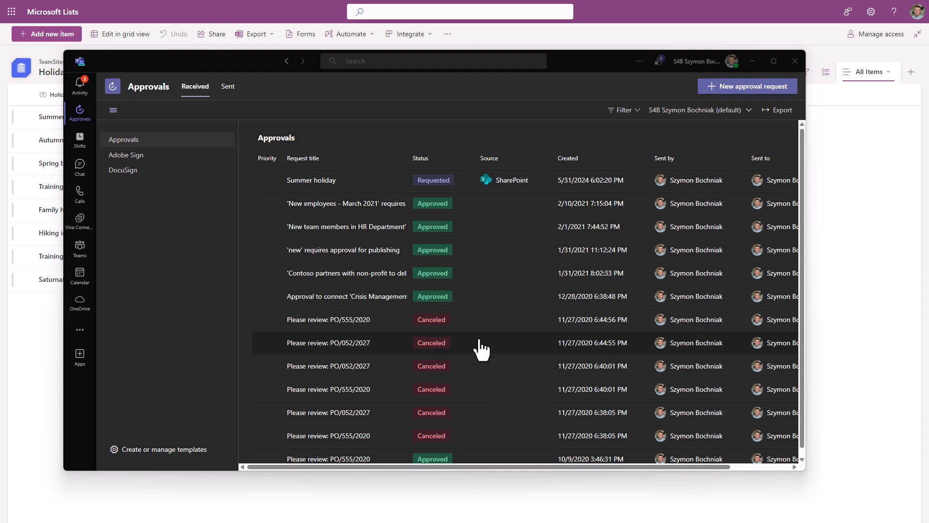
- In the Teams Approvals app, review the "Summer holiday" request and approve it
{"action": "left_click", "coordinate": [383, 188]}
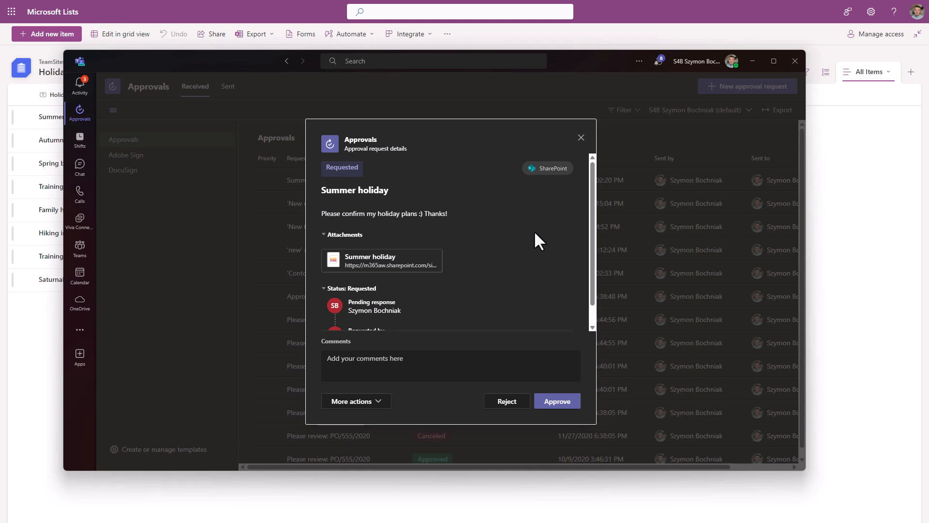
{"action": "scroll", "coordinate": [535, 233], "scroll_direction": "down", "scroll_amount": 1}
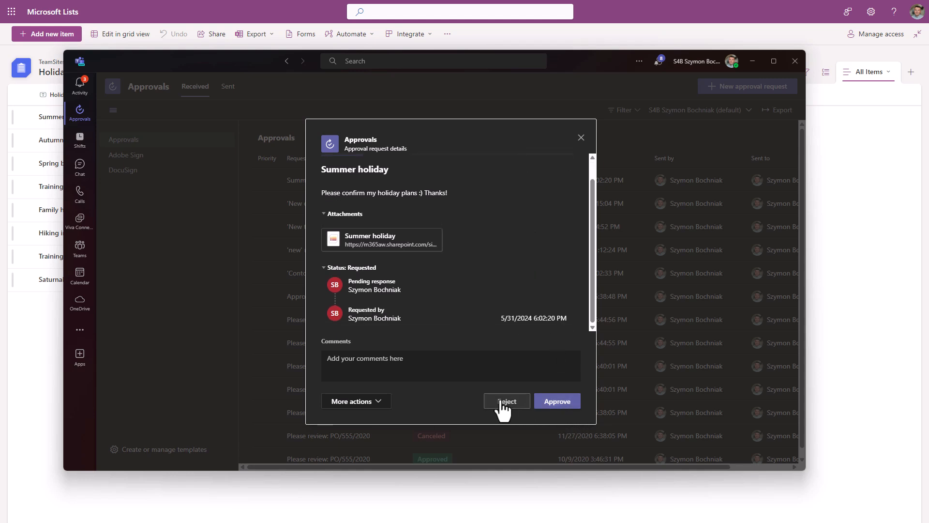
{"action": "left_click", "coordinate": [561, 401]}
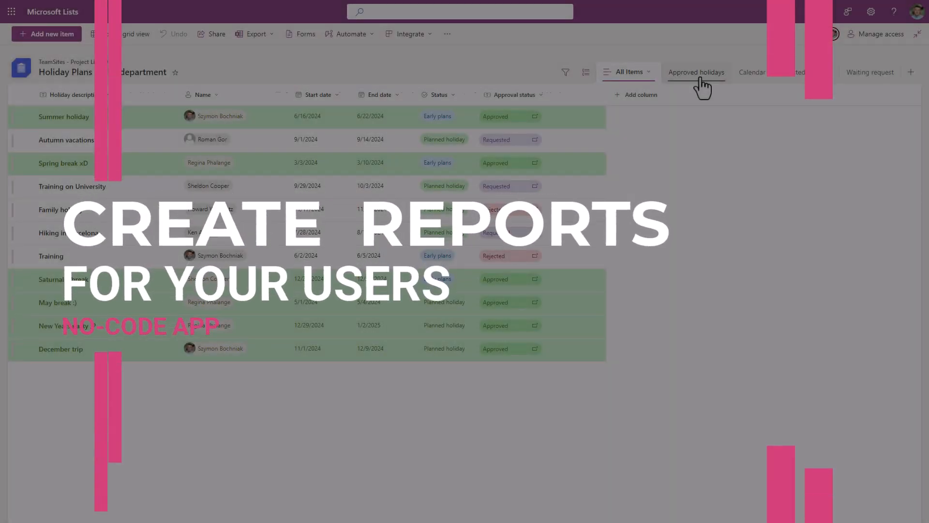
- Look through the list's Approved holidays, Calendar, Rejected holidays and Waiting request views
{"action": "left_click", "coordinate": [701, 78]}
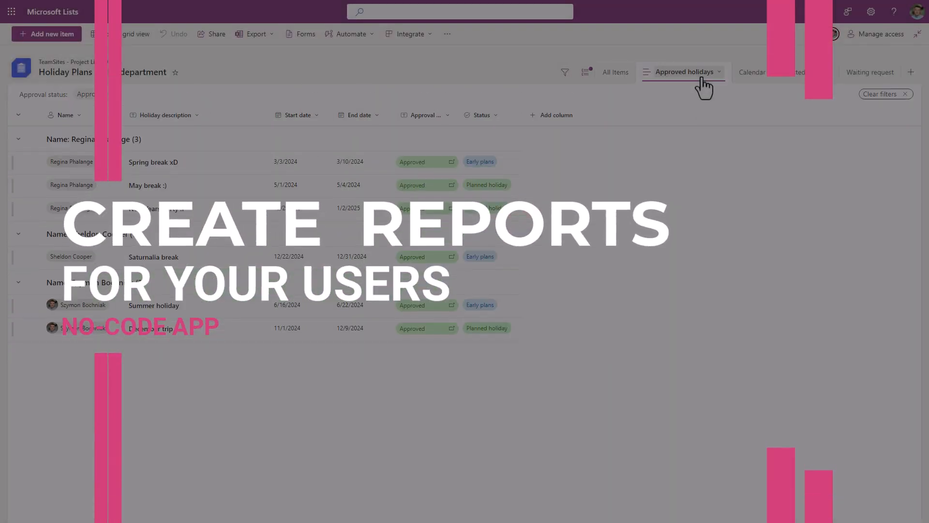
{"action": "left_click", "coordinate": [763, 76]}
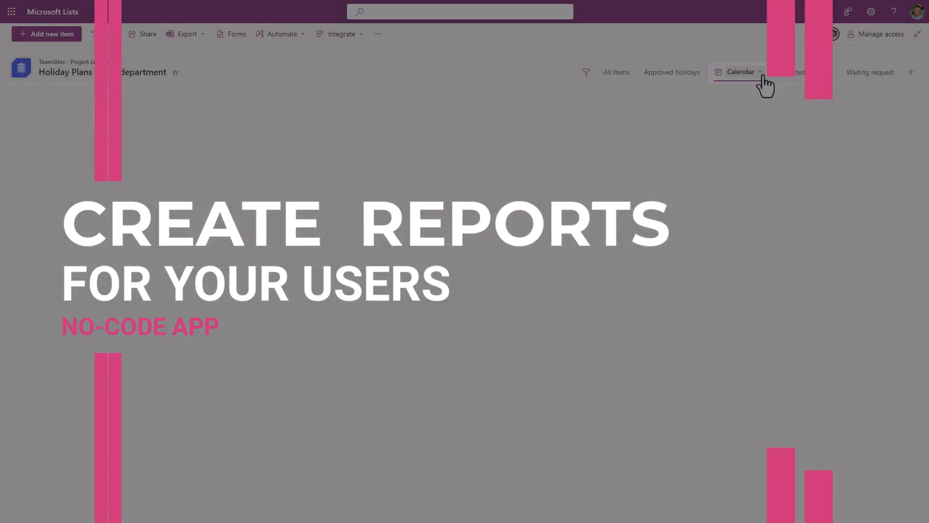
{"action": "left_click", "coordinate": [787, 78]}
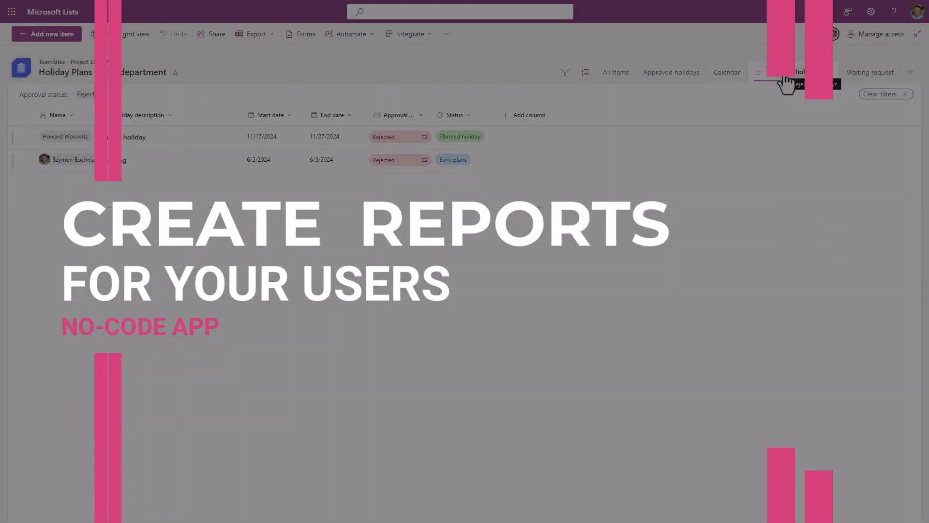
{"action": "left_click", "coordinate": [859, 74]}
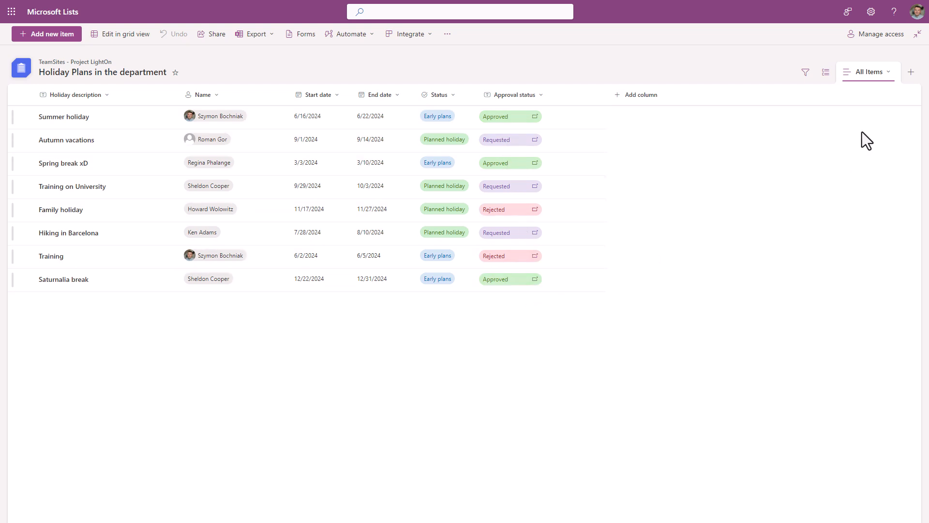
- Create a public month-layout calendar view named "Calendar", using Start date, End date and Name as the item title
{"action": "left_click", "coordinate": [909, 73]}
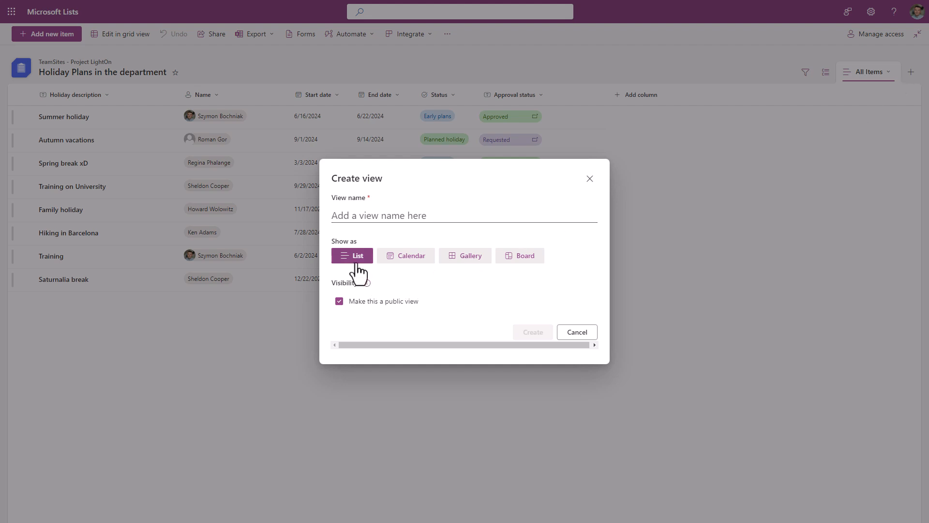
{"action": "left_click", "coordinate": [423, 261]}
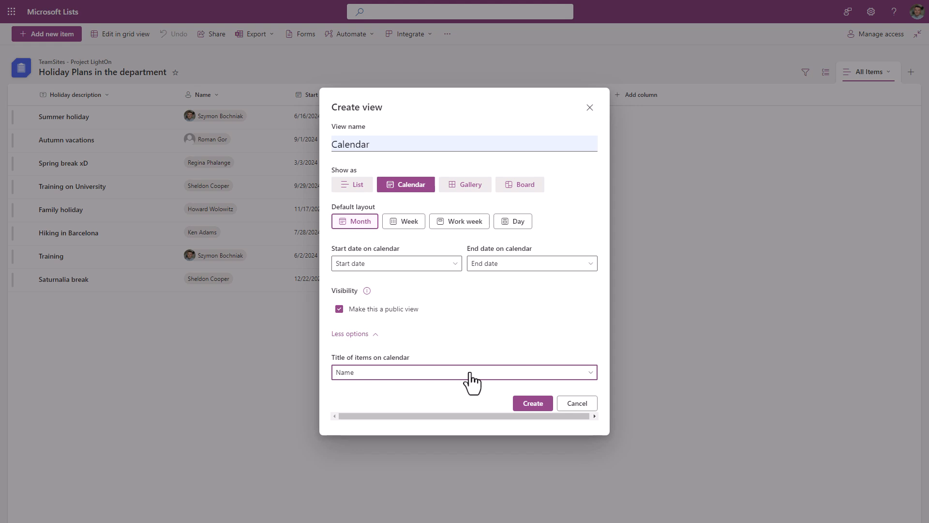
{"action": "left_click", "coordinate": [533, 404]}
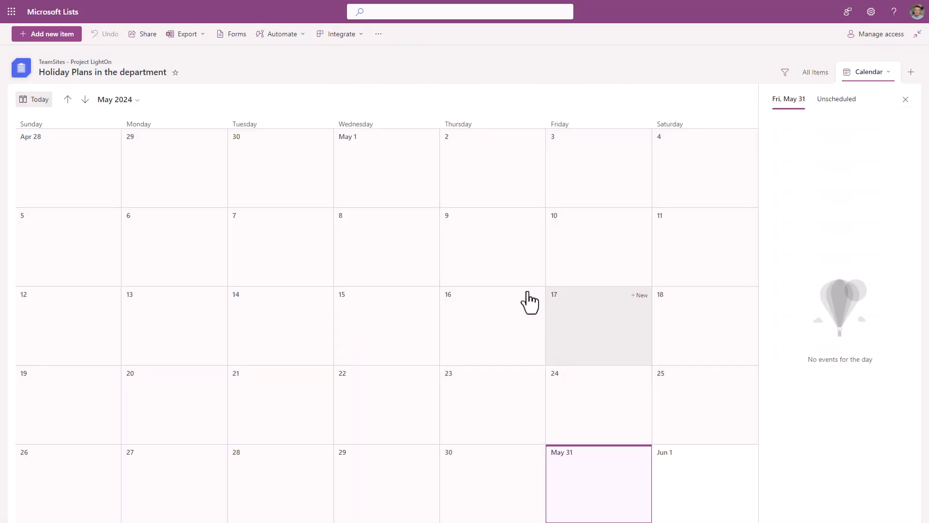
- Browse the planned holidays in the calendar month by month from June to October 2024
{"action": "left_click", "coordinate": [92, 102]}
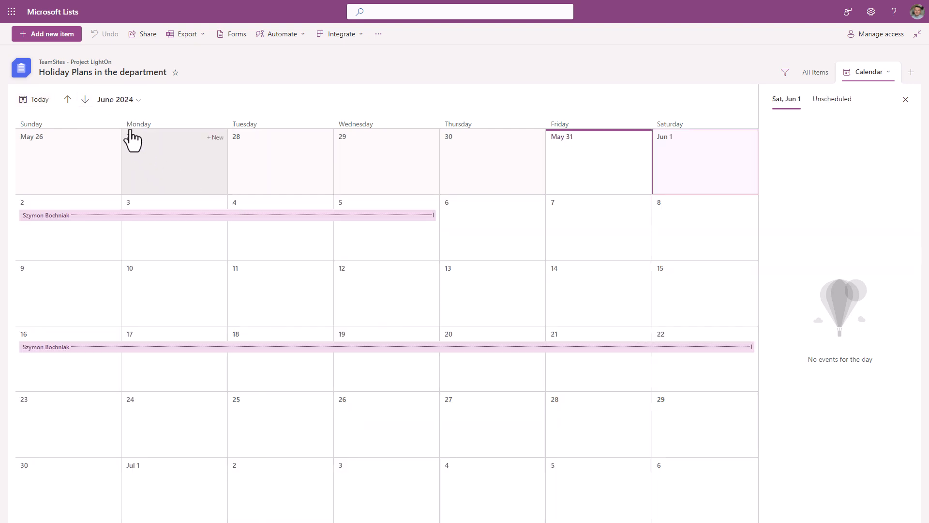
{"action": "left_click", "coordinate": [85, 100]}
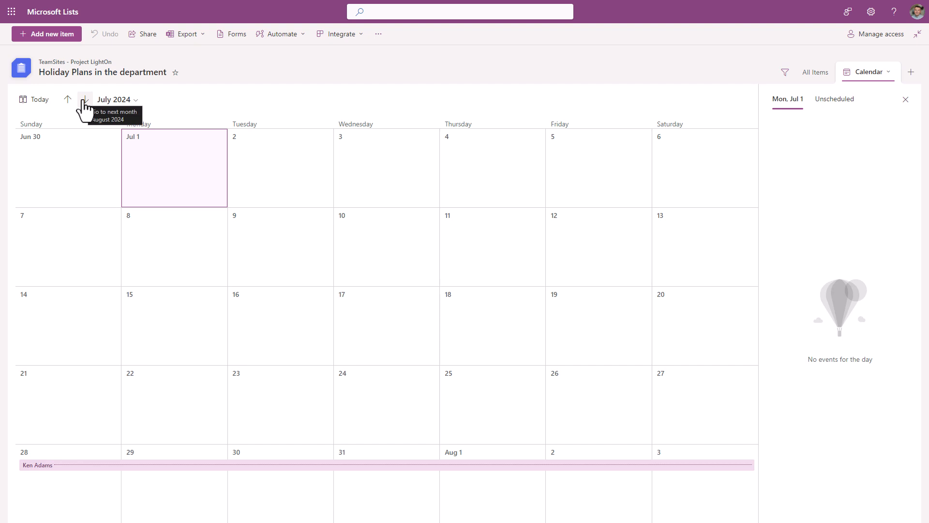
{"action": "left_click", "coordinate": [85, 100]}
{"action": "left_click", "coordinate": [84, 100]}
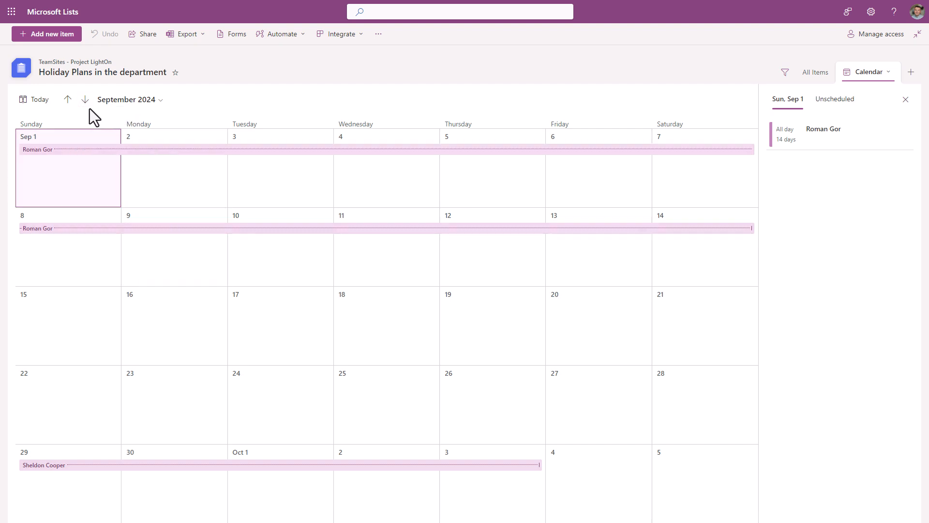
{"action": "left_click", "coordinate": [86, 100]}
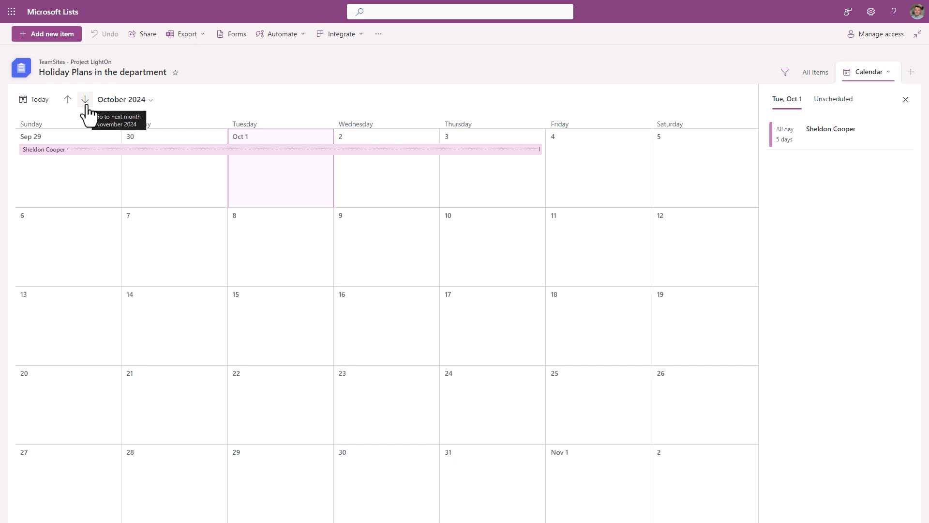
- Show November 2024 in the calendar, and create a public list view named "Approved holidays"
{"action": "left_click", "coordinate": [85, 100]}
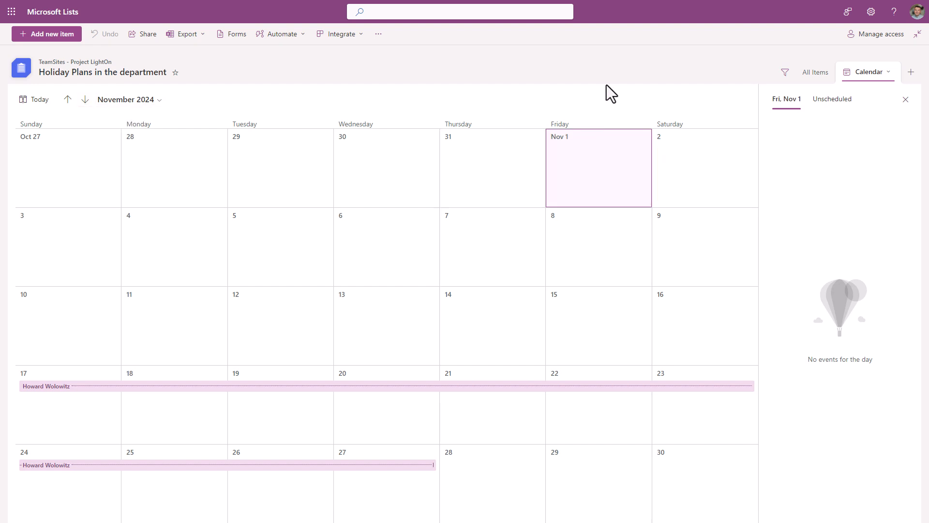
{"action": "left_click", "coordinate": [910, 73]}
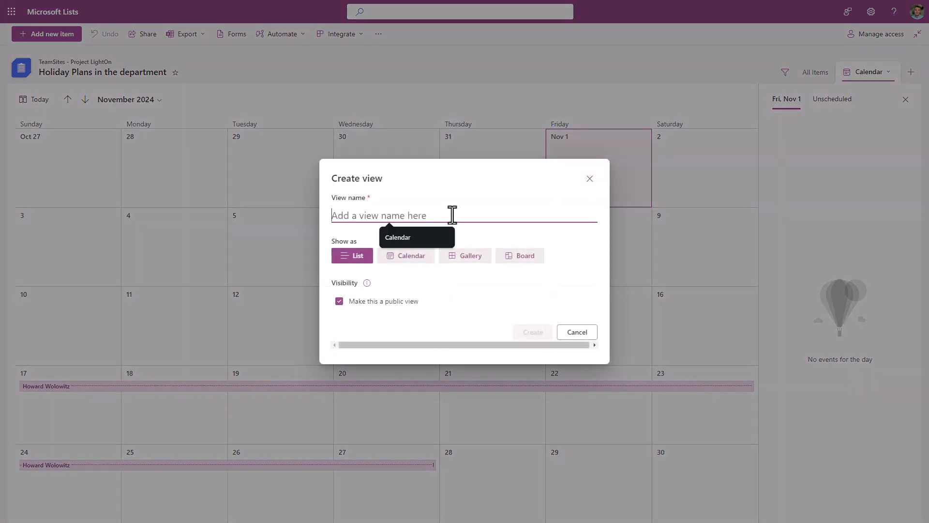
{"action": "type", "text": "Approved holidays"}
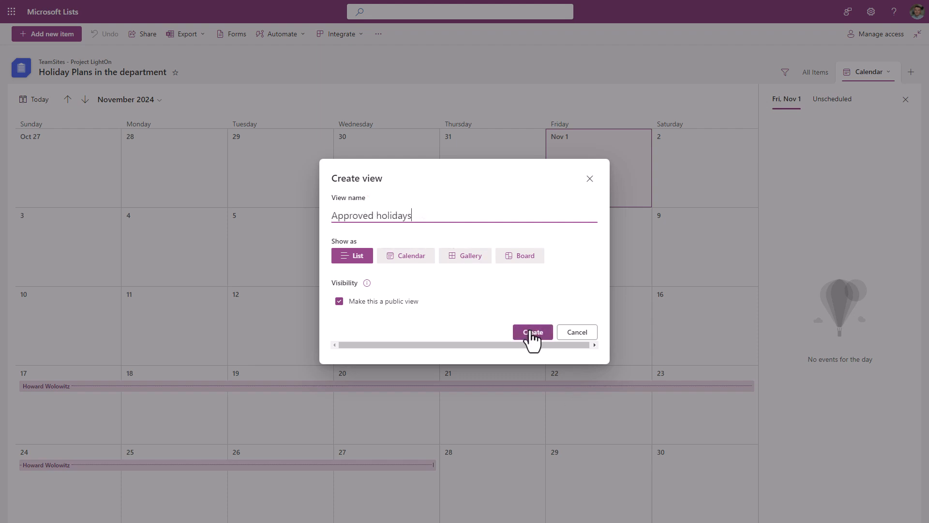
{"action": "left_click", "coordinate": [533, 333]}
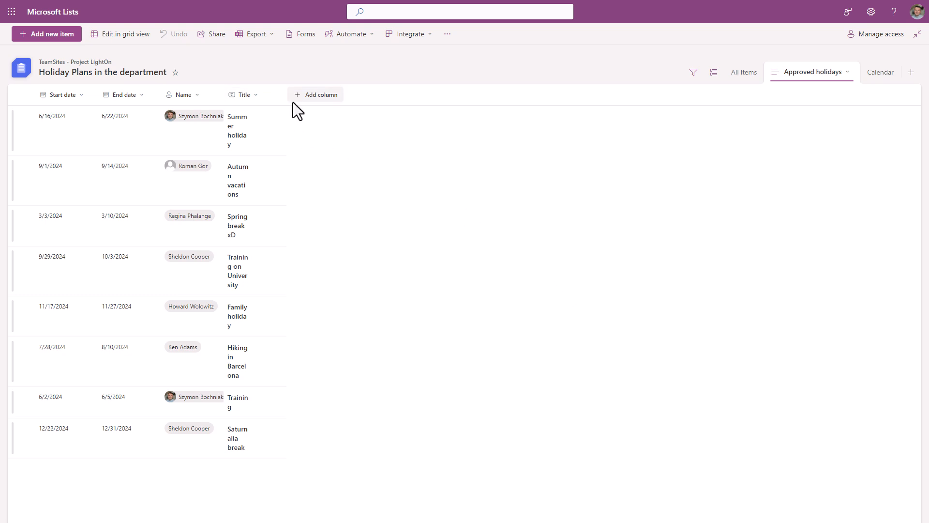
- Widen the Title column and reorder the view's columns to Name, Title, Start date, End date
{"action": "left_click_drag", "start_coordinate": [286, 96], "coordinate": [395, 96]}
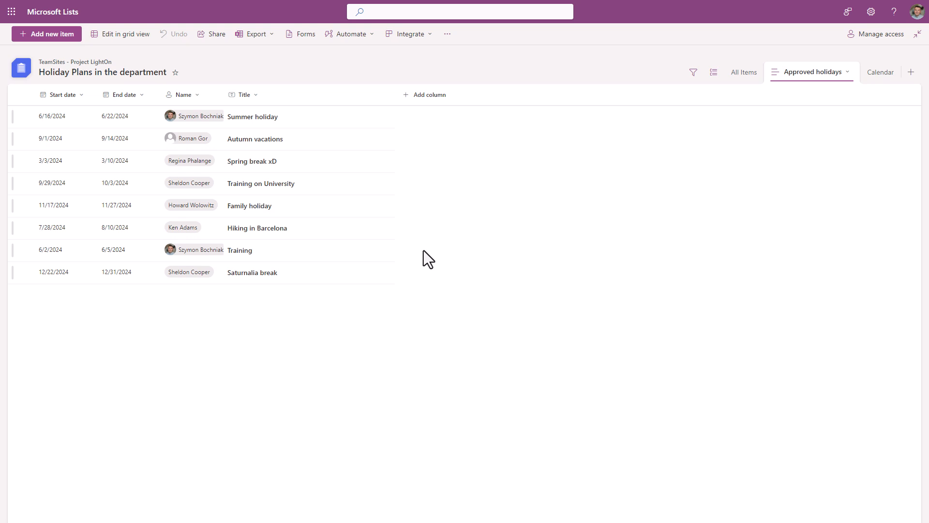
{"action": "left_click", "coordinate": [806, 76]}
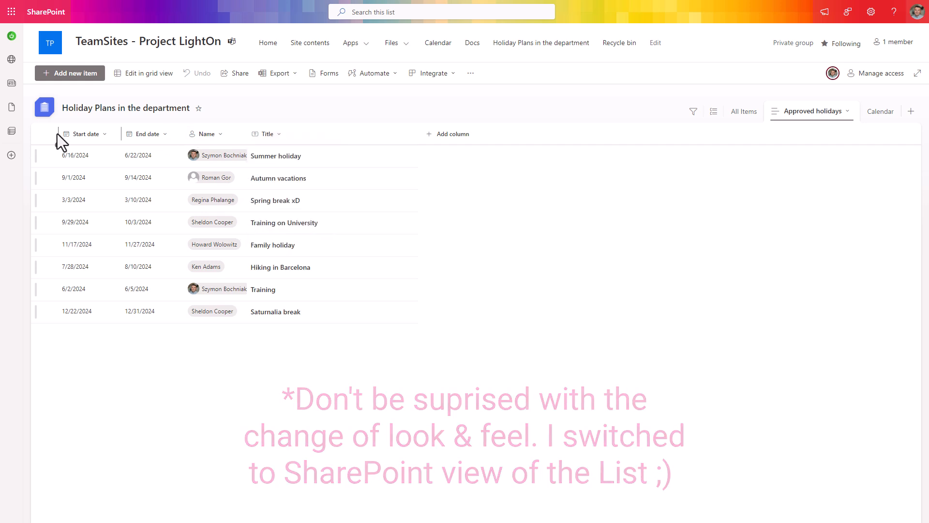
{"action": "left_click_drag", "start_coordinate": [72, 135], "coordinate": [72, 135]}
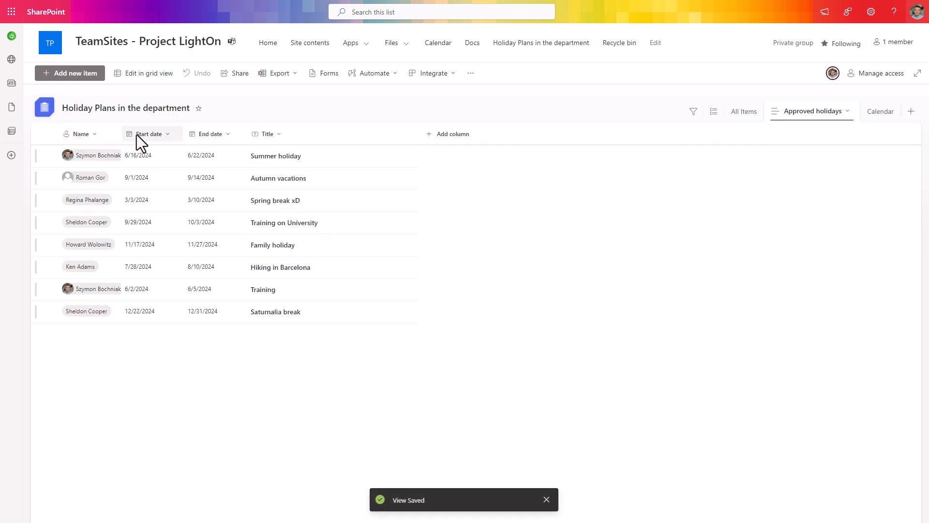
{"action": "left_click_drag", "start_coordinate": [201, 137], "coordinate": [140, 131]}
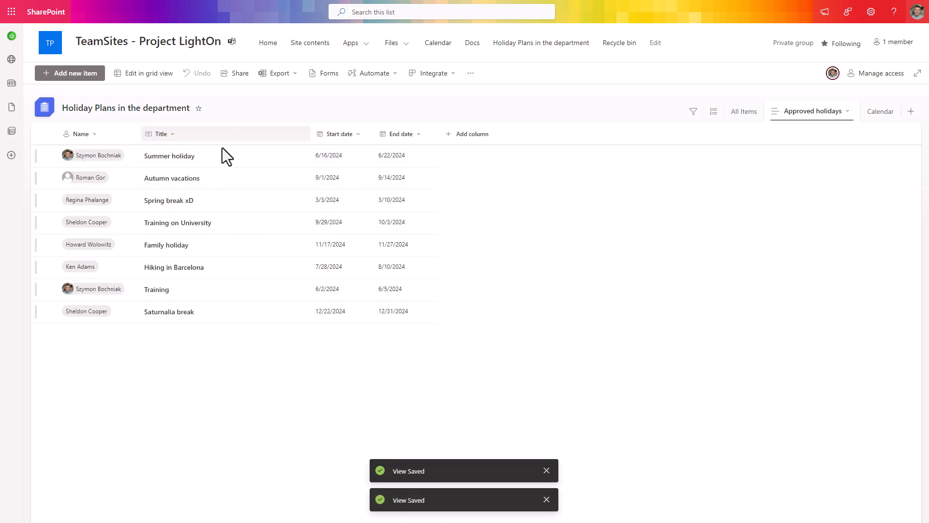
- Show the Approval status and Status columns in the Approved holidays view
{"action": "left_click", "coordinate": [484, 137]}
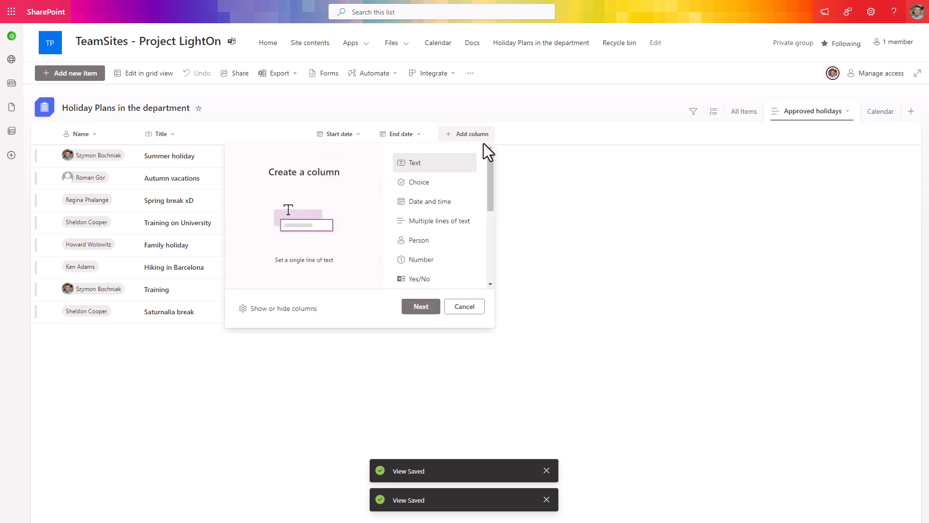
{"action": "left_click", "coordinate": [307, 310]}
{"action": "left_click", "coordinate": [810, 233]}
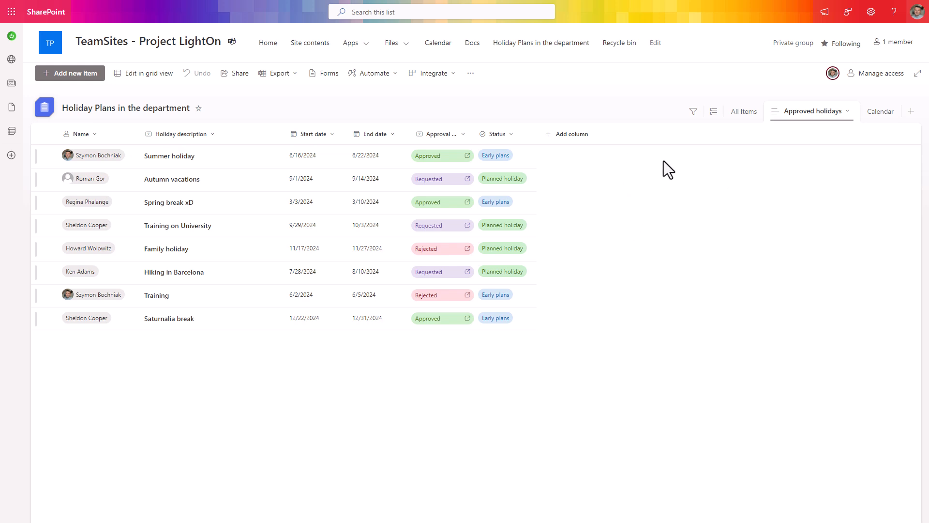
- Filter the Approved holidays view by Approval status to only Approved items
{"action": "left_click", "coordinate": [460, 136]}
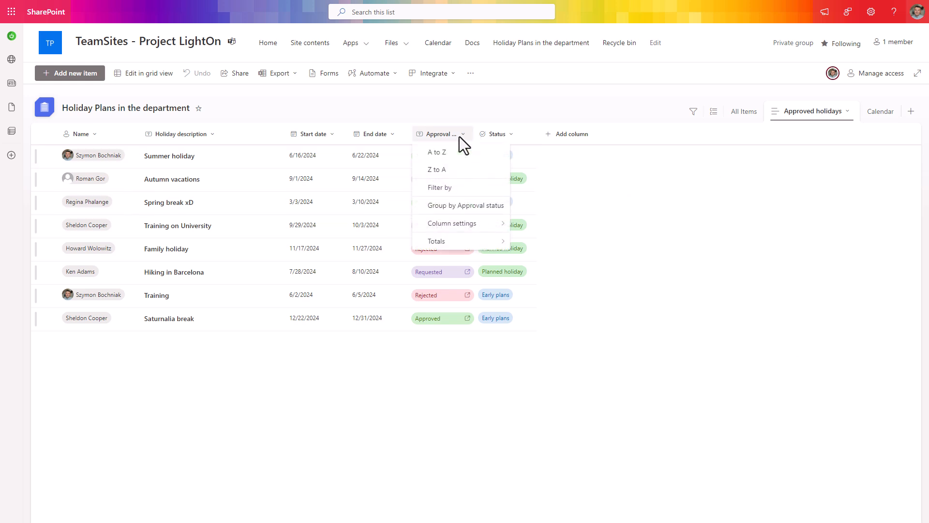
{"action": "left_click", "coordinate": [469, 189]}
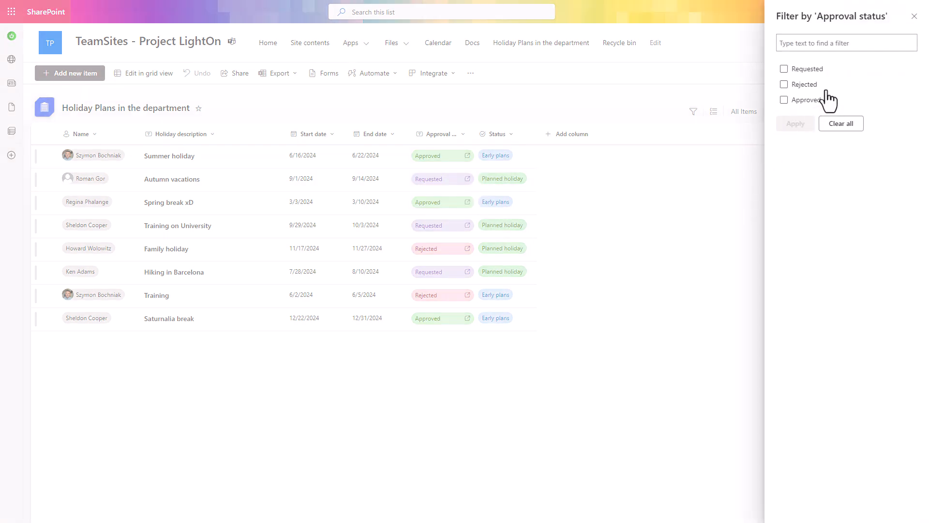
{"action": "left_click", "coordinate": [806, 108]}
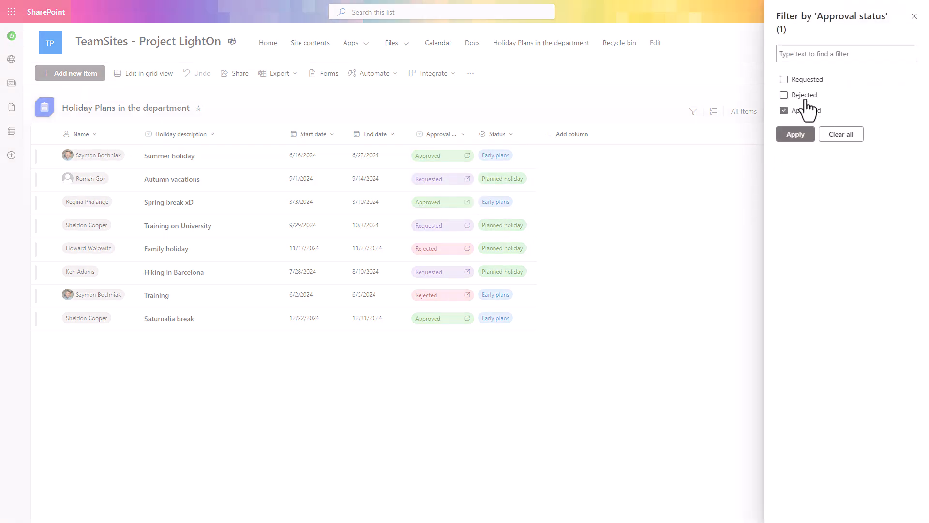
{"action": "left_click", "coordinate": [805, 137]}
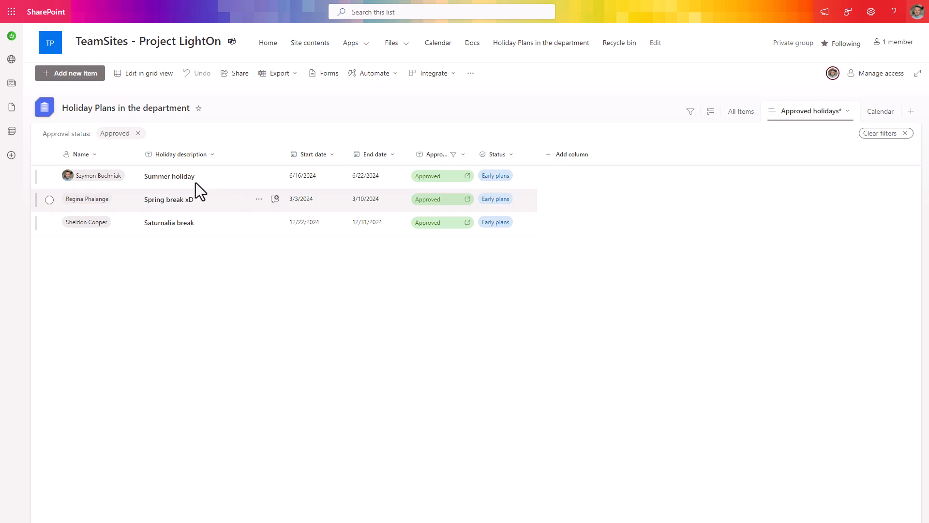
- Group the items by Name and save the changes to the Approved holidays view
{"action": "left_click", "coordinate": [118, 155]}
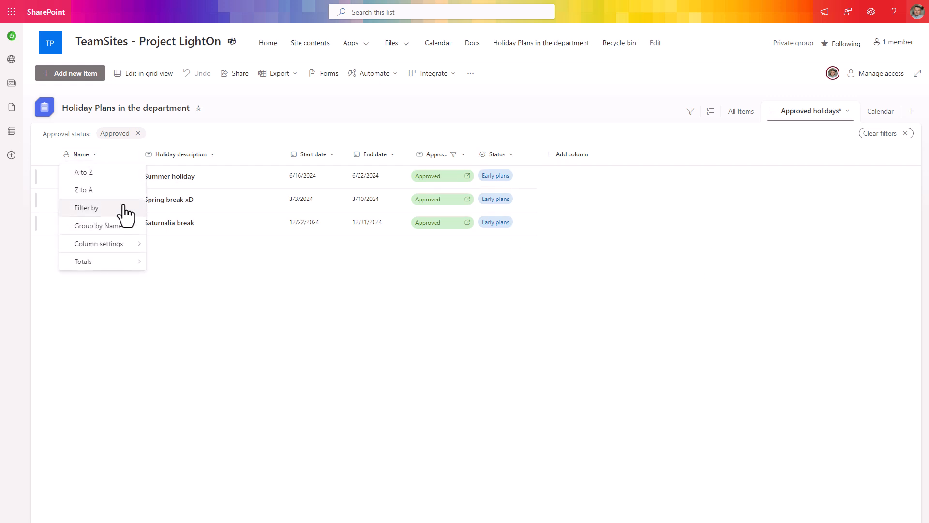
{"action": "left_click", "coordinate": [113, 227]}
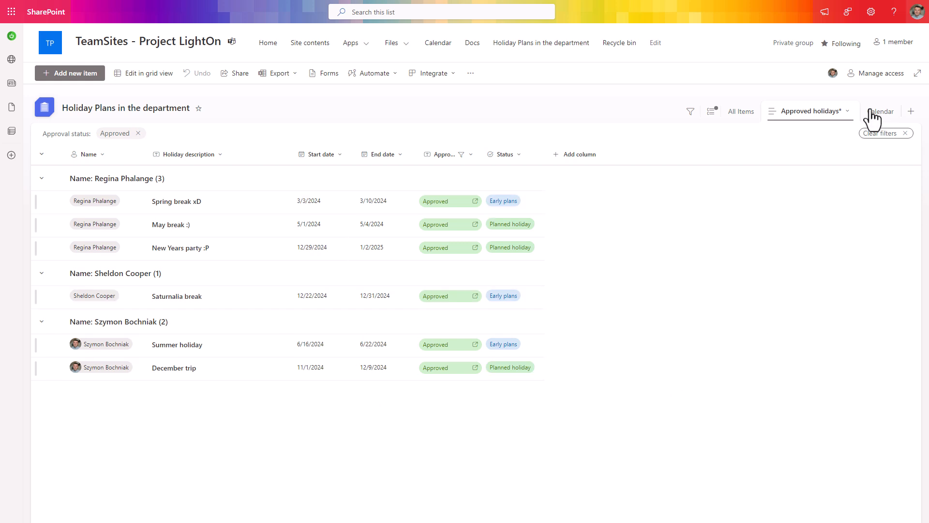
{"action": "left_click", "coordinate": [840, 116]}
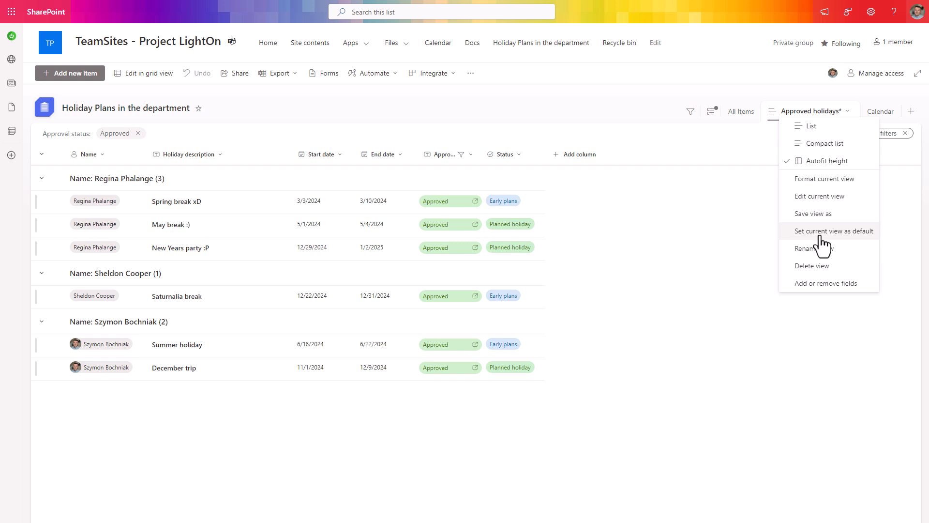
{"action": "left_click", "coordinate": [822, 232]}
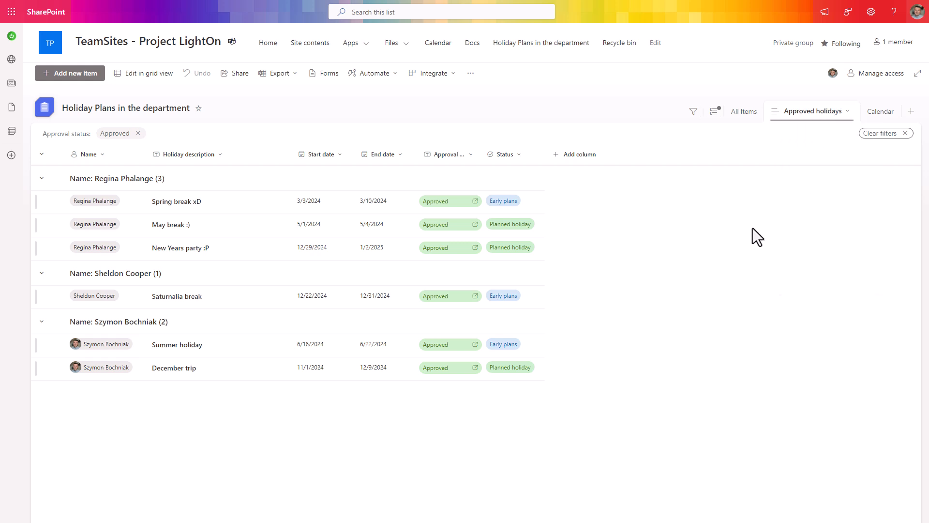
- Compare the list's All Items, Approved holidays, Calendar, Rejected holidays and Waiting request views
{"action": "left_click", "coordinate": [746, 113]}
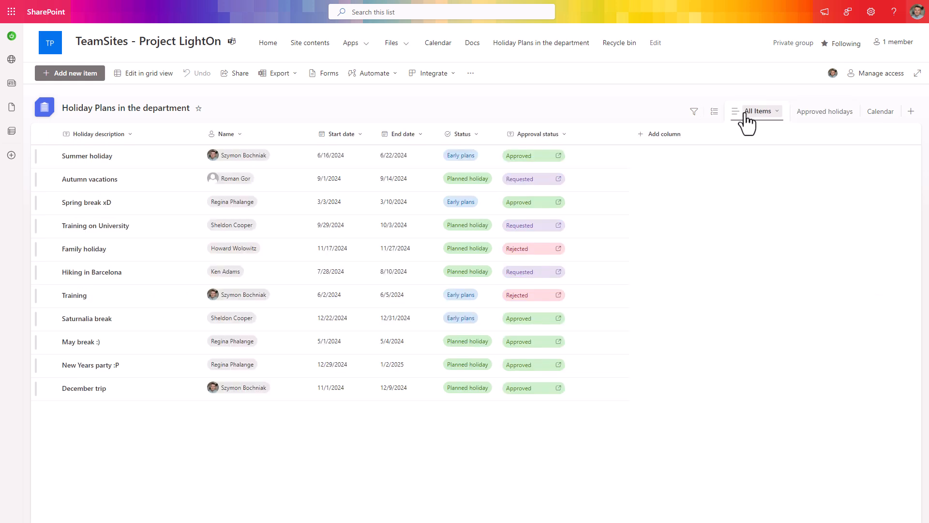
{"action": "left_click", "coordinate": [815, 115]}
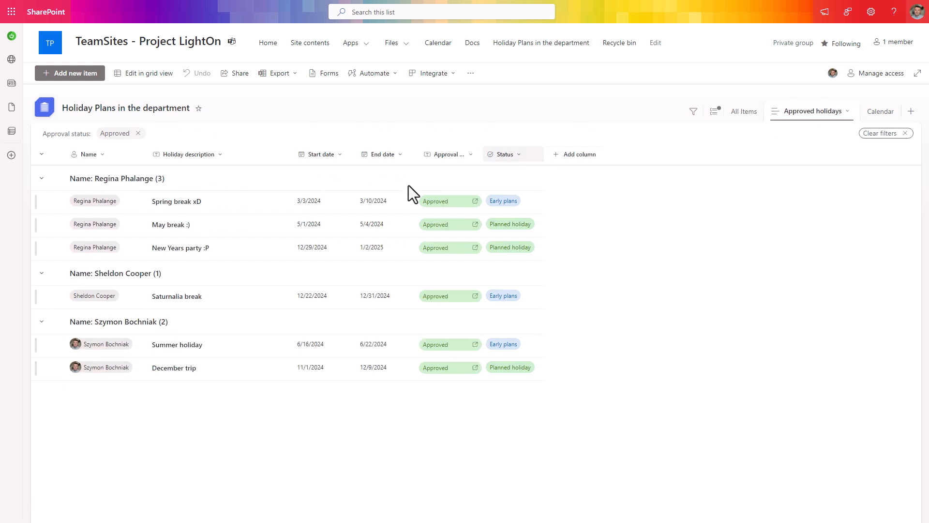
{"action": "left_click", "coordinate": [892, 117]}
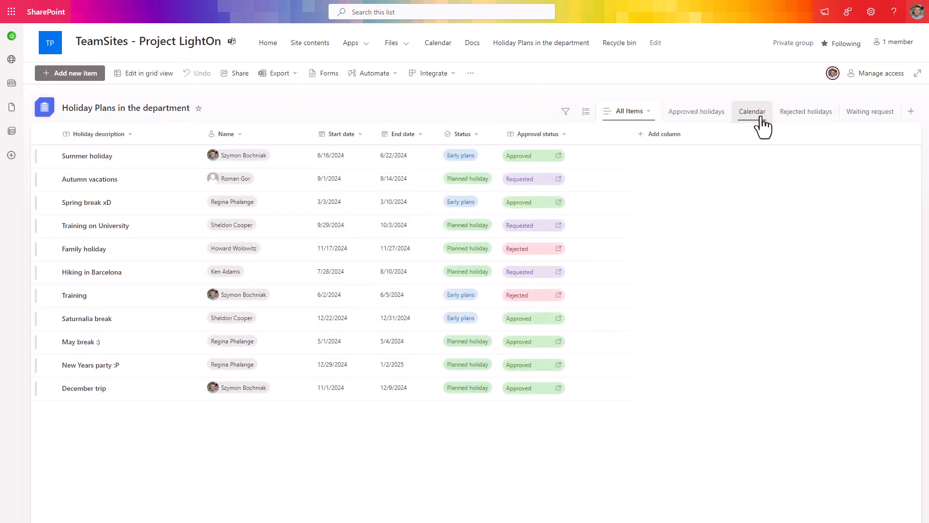
{"action": "left_click", "coordinate": [797, 117]}
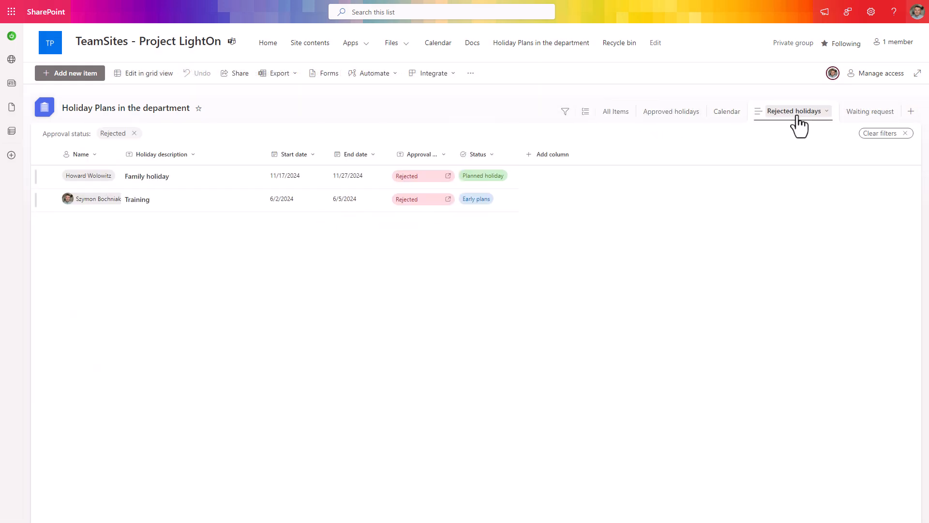
{"action": "left_click", "coordinate": [872, 116]}
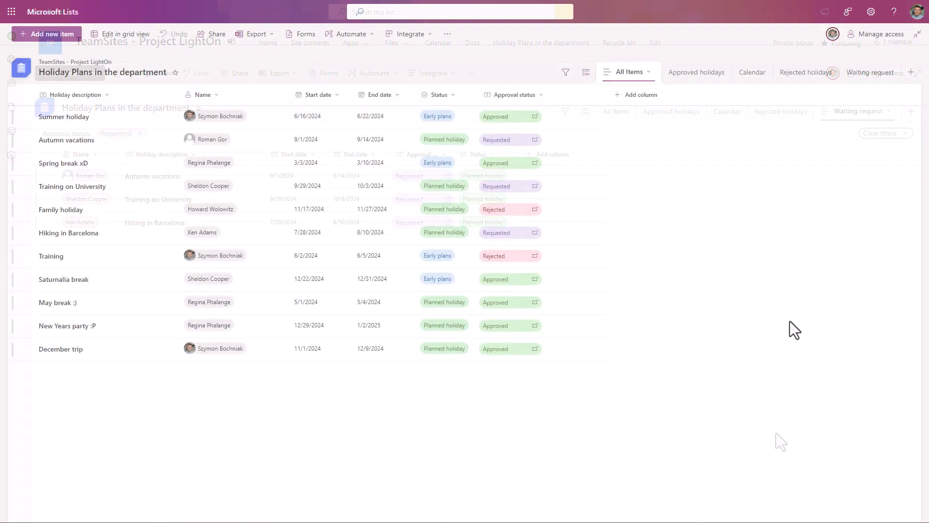
- Turn on conditional formatting for the All Items view and delete its default "Show all values as" rule
{"action": "left_click", "coordinate": [641, 75]}
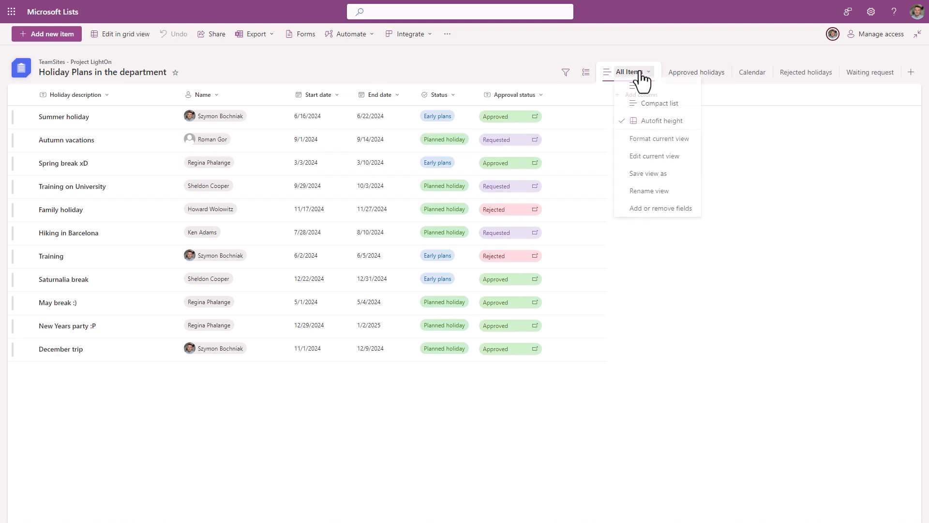
{"action": "left_click", "coordinate": [660, 139]}
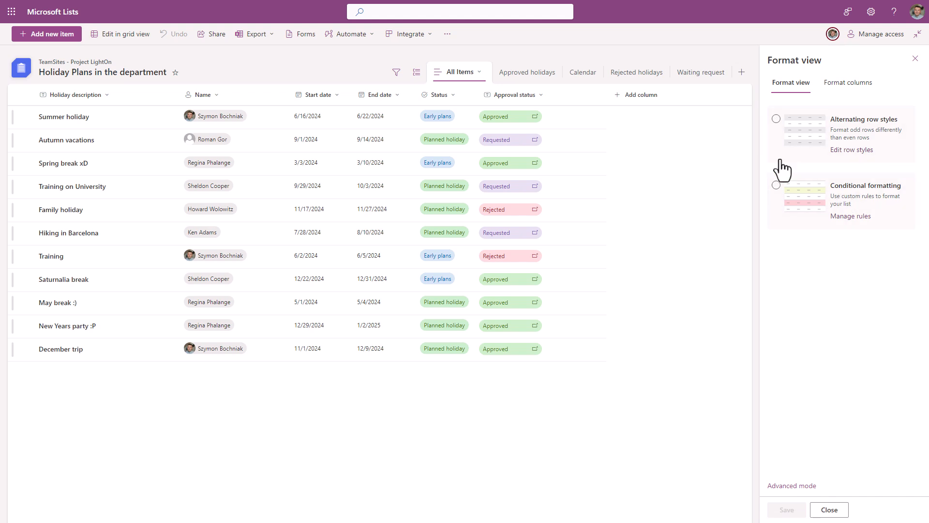
{"action": "left_click", "coordinate": [776, 185]}
{"action": "left_click", "coordinate": [907, 99]}
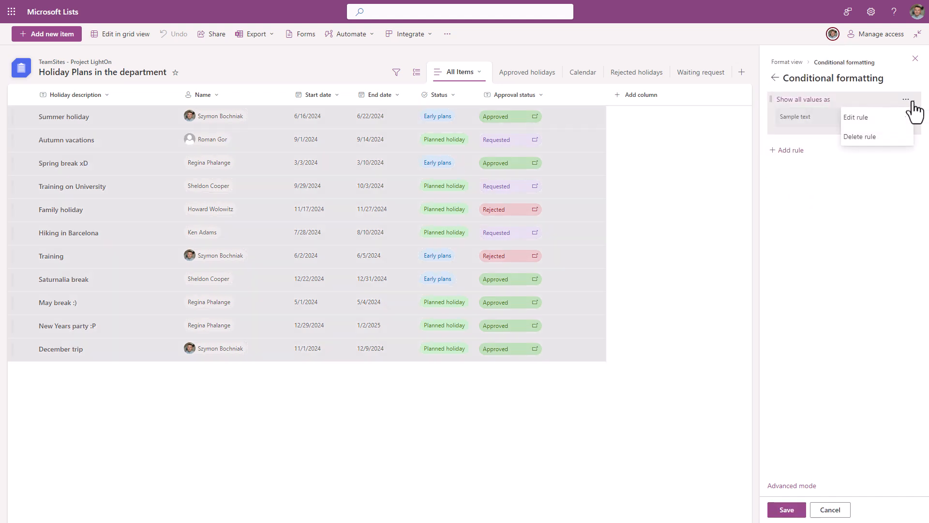
{"action": "left_click", "coordinate": [872, 138]}
- Add a formatting rule that gives items a green fill if Approval status is equal to Approved
{"action": "left_click", "coordinate": [792, 100]}
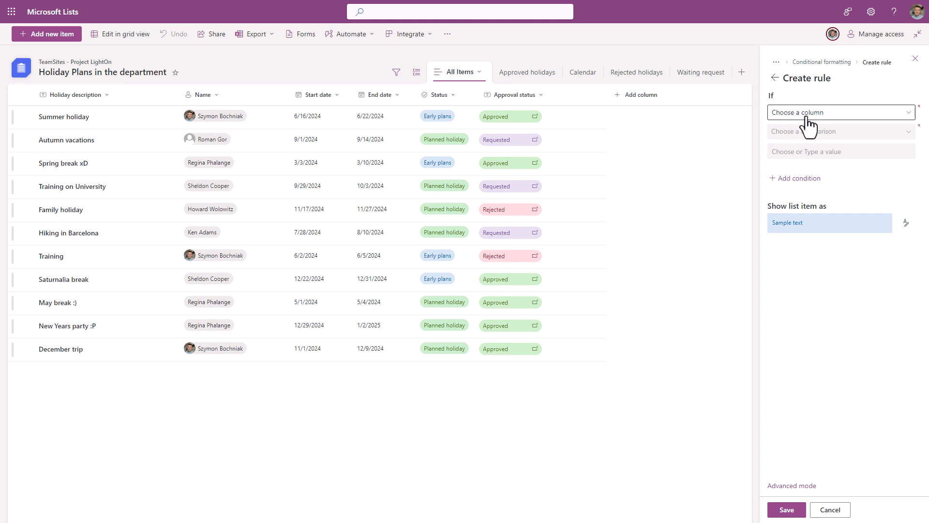
{"action": "left_click", "coordinate": [812, 116]}
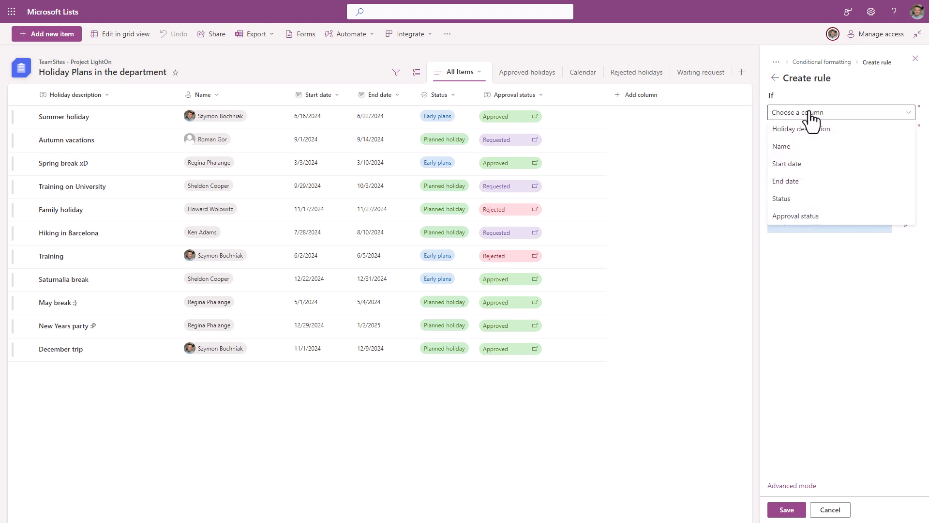
{"action": "left_click", "coordinate": [818, 216]}
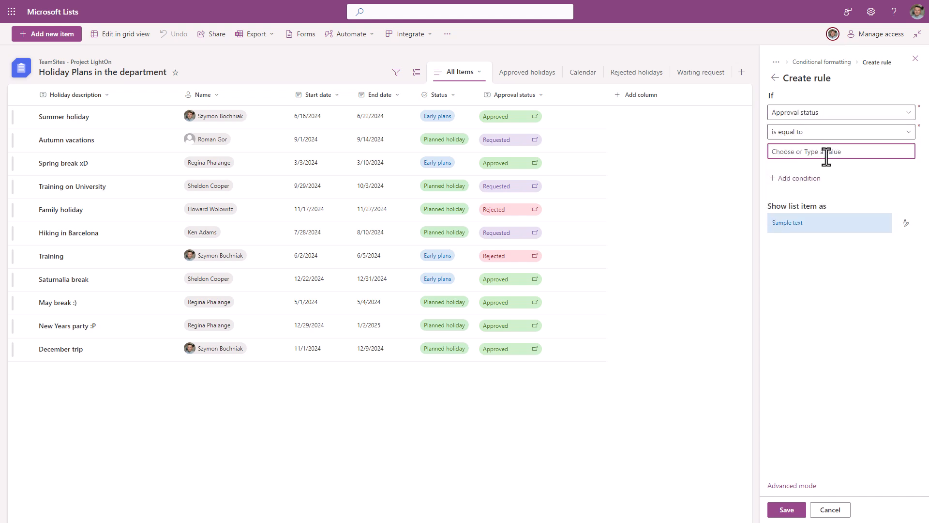
{"action": "type", "text": "Approved"}
{"action": "left_click", "coordinate": [865, 176]}
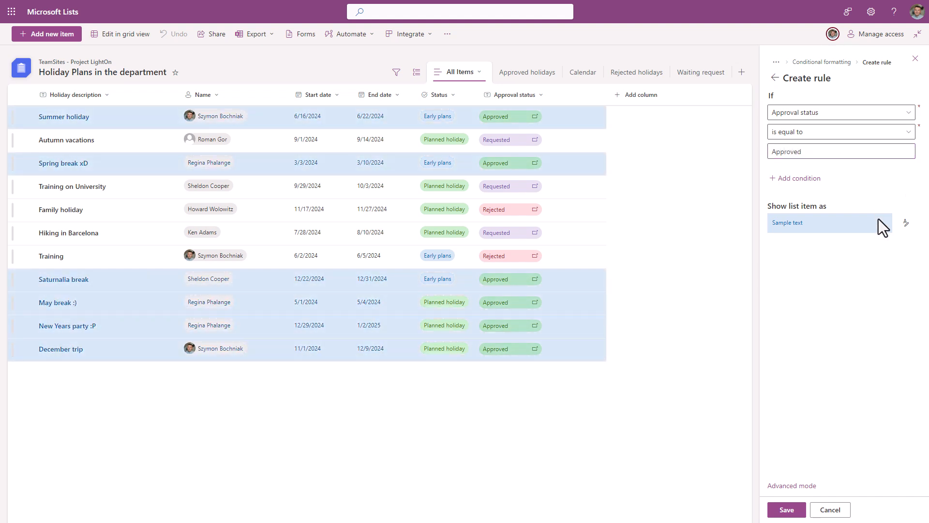
{"action": "left_click", "coordinate": [905, 224]}
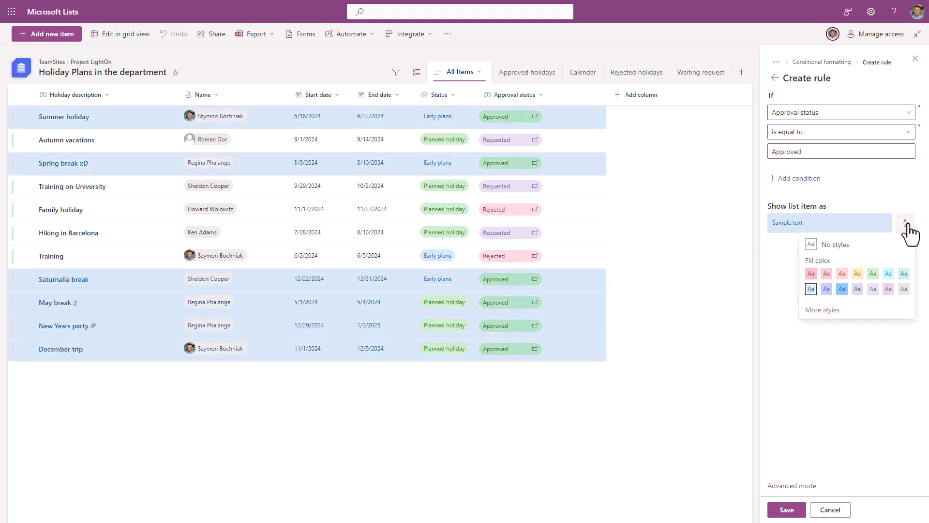
{"action": "left_click", "coordinate": [873, 274]}
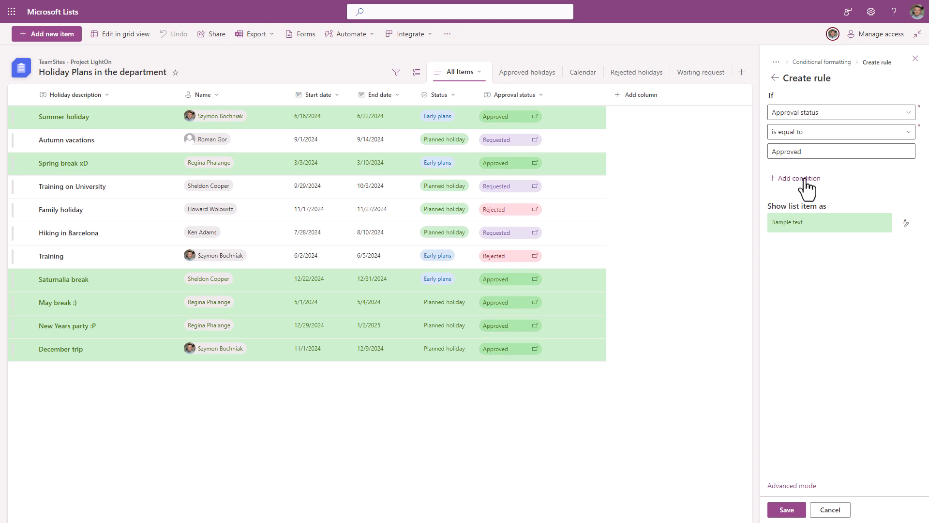
- Open the formatting options for the Start date column
{"action": "left_click", "coordinate": [334, 93]}
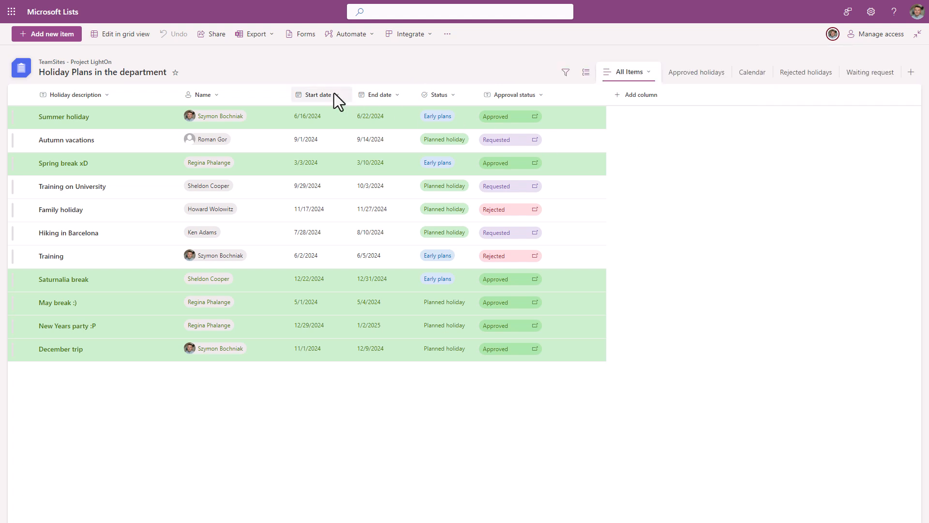
{"action": "left_click", "coordinate": [334, 93]}
{"action": "mouse_move", "coordinate": [359, 193]}
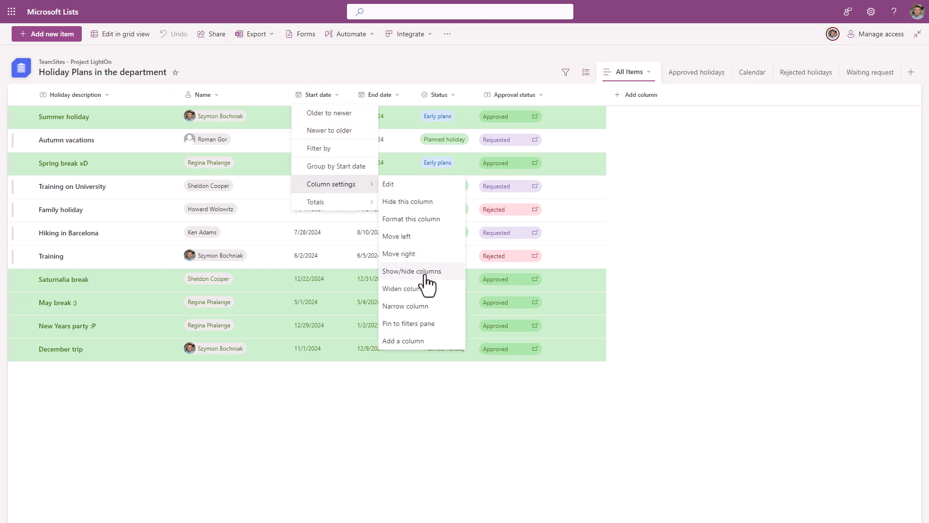
{"action": "left_click", "coordinate": [421, 221]}
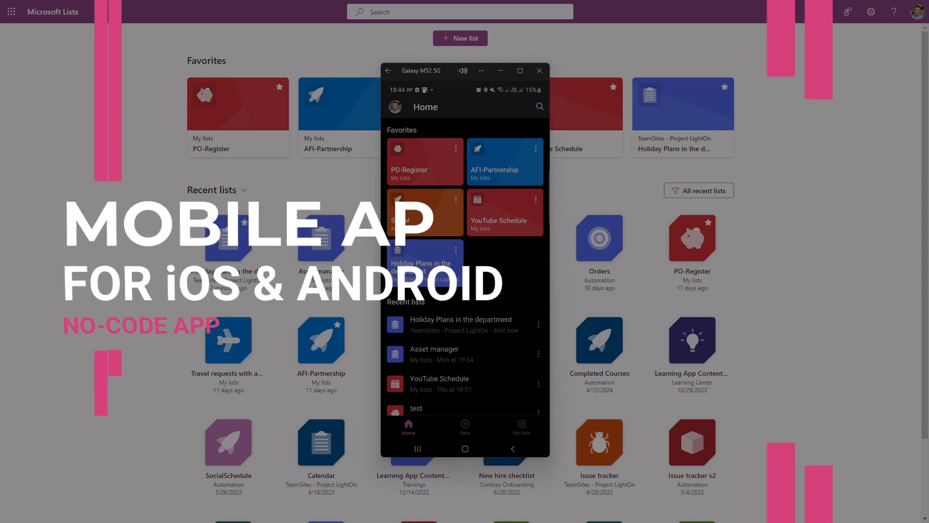
- In the Lists mobile app, open the "Holiday Plans in the department" list and look through its date and approval columns
{"action": "left_click", "coordinate": [426, 269]}
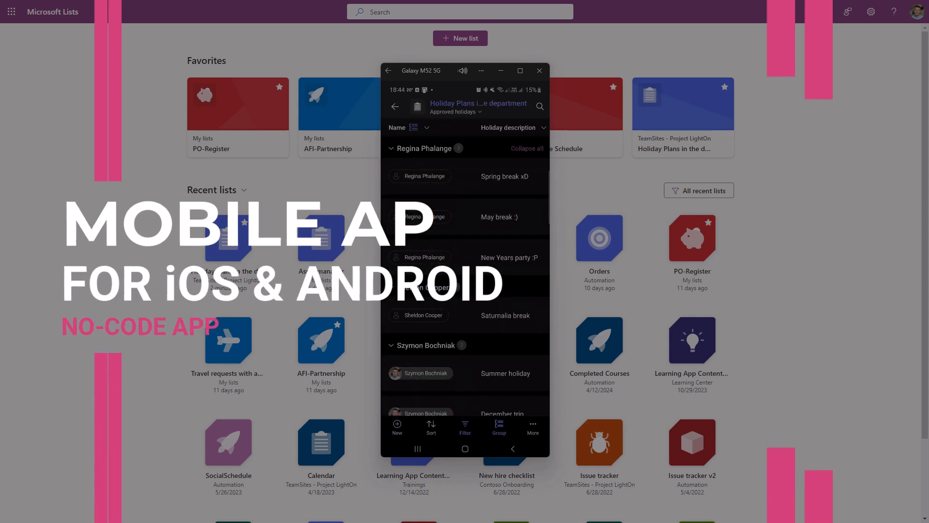
{"action": "scroll", "coordinate": [465, 271], "scroll_direction": "right", "scroll_amount": 5}
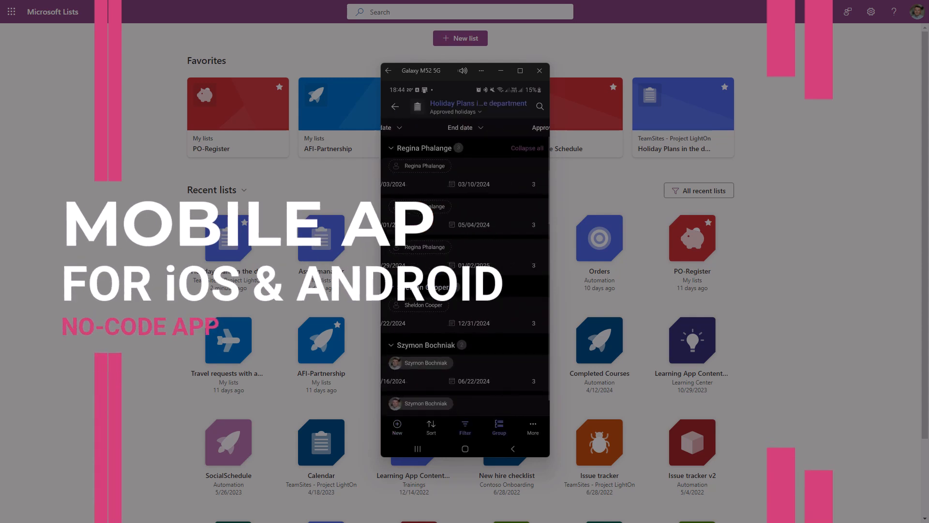